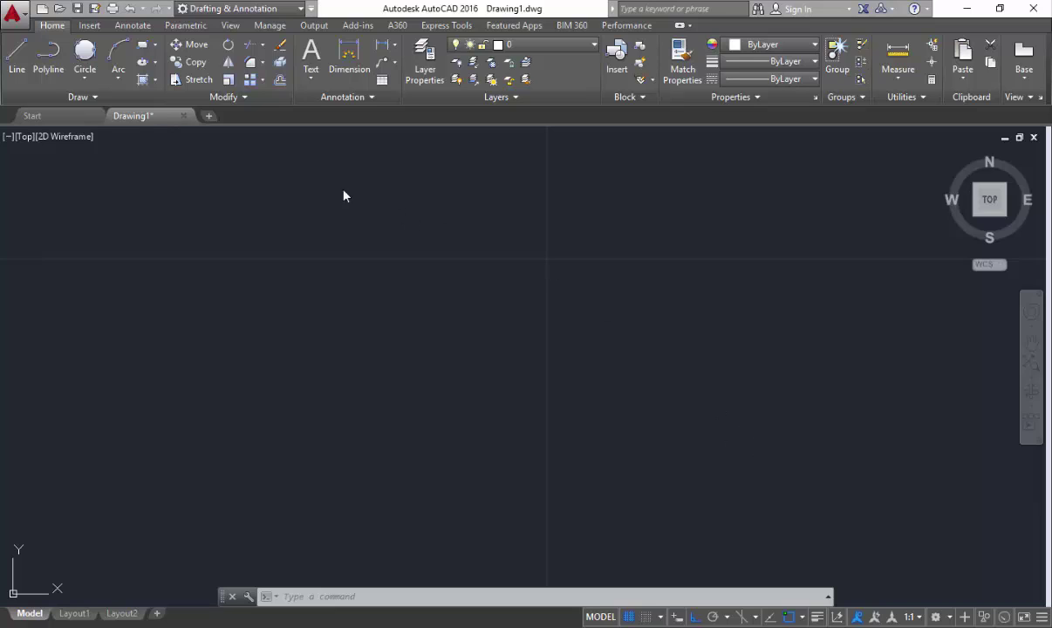
Draw a vertical line with the L (LINE) command
left_click(117, 83)
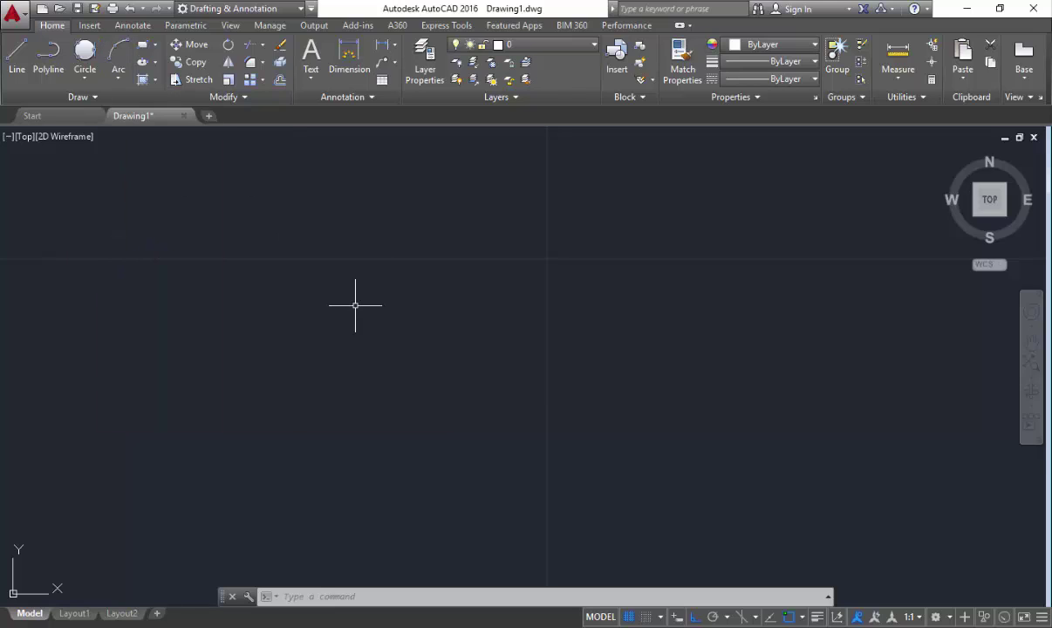
type("l")
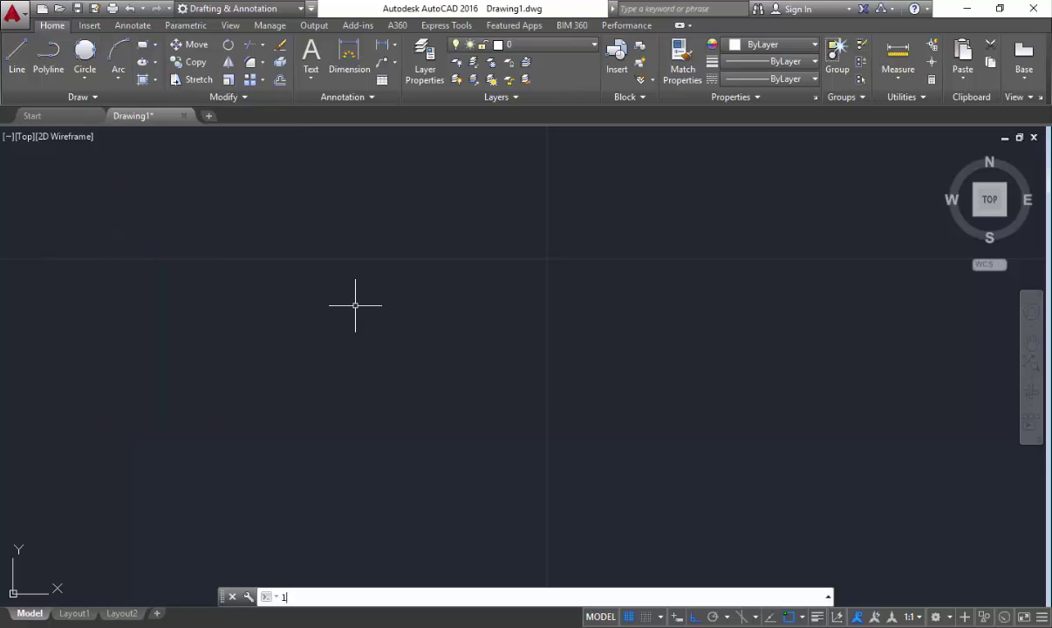
key("Return")
left_click(396, 258)
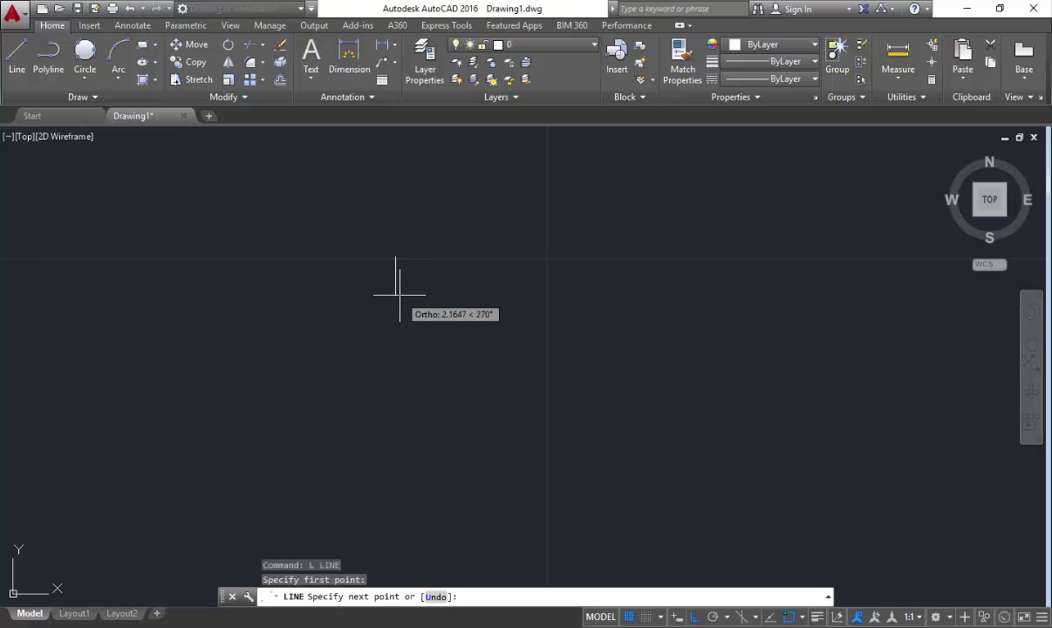
left_click(395, 381)
key("Escape")
Offset the line 5 units to both sides
type("o")
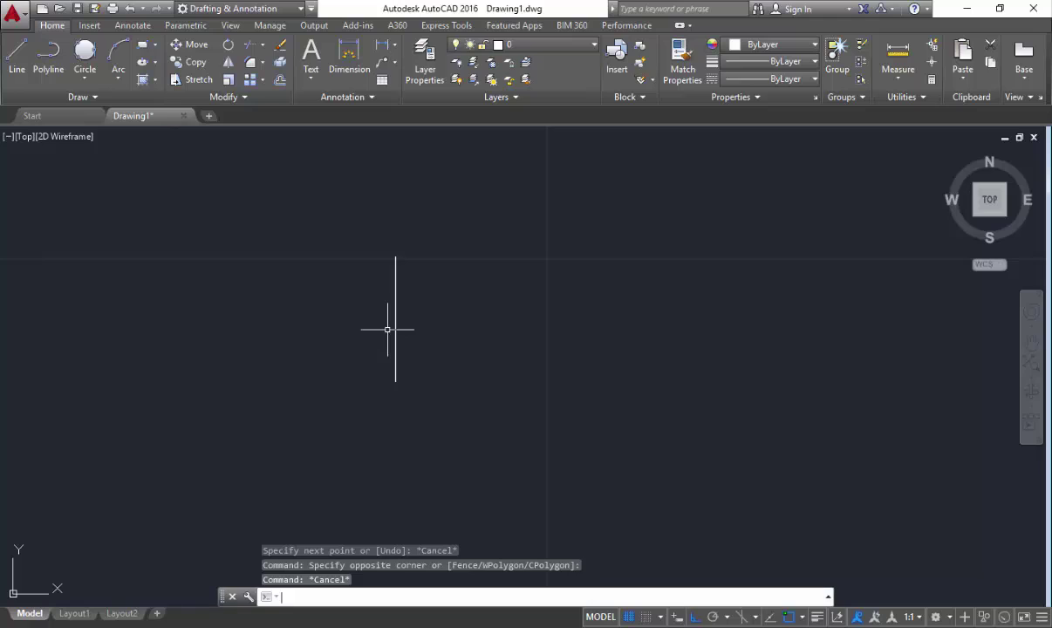
key("Return")
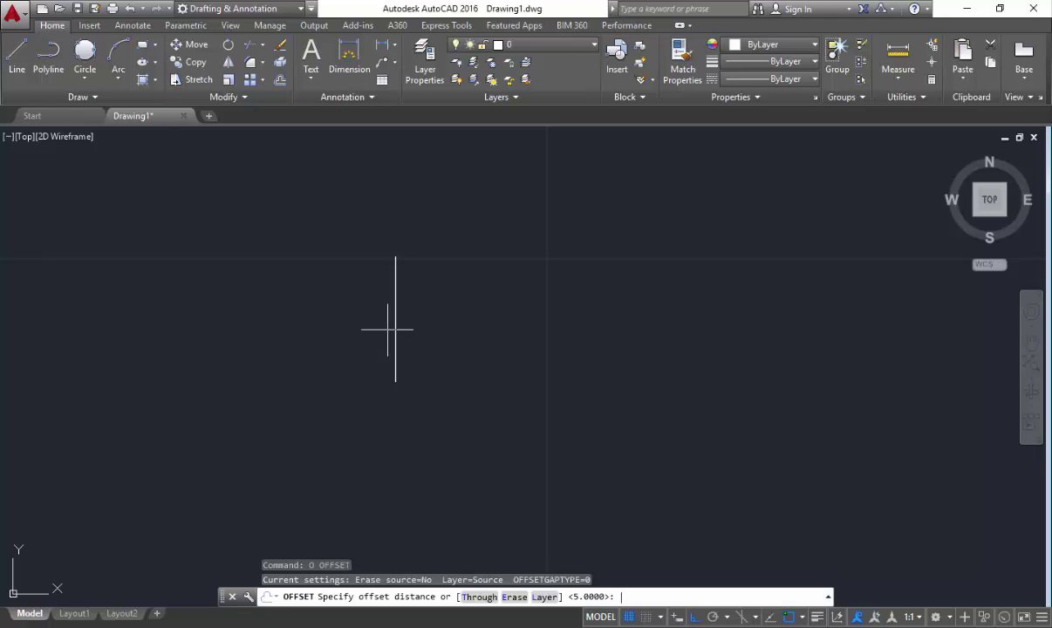
type("5")
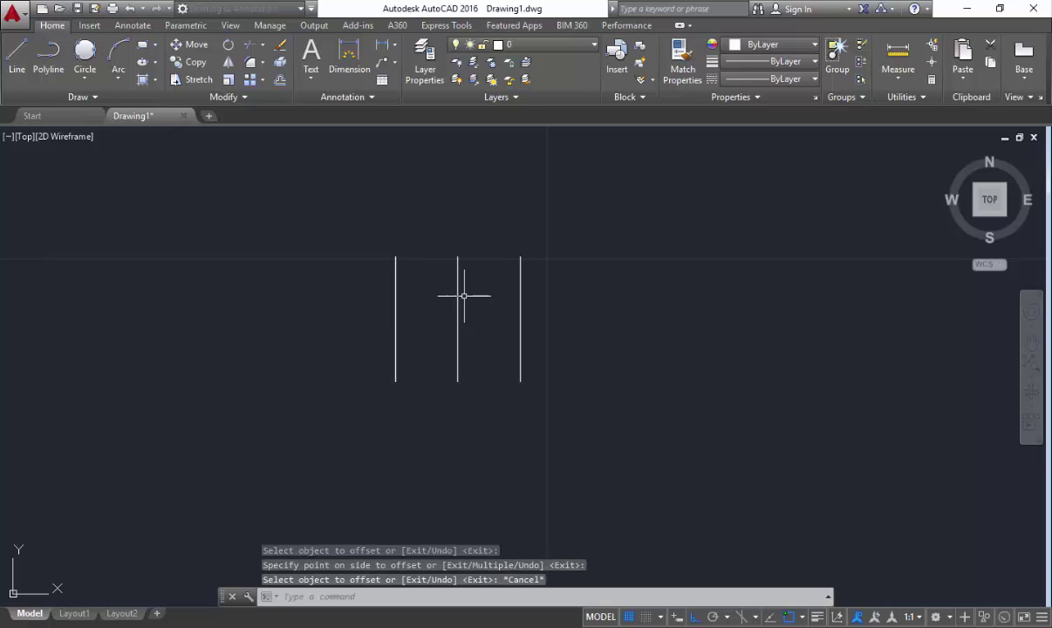
key("Escape")
scroll(461, 288, "up", 2)
Drag the middle line's top grip upward, past the outer lines' tops
left_click(455, 328)
left_click(442, 299)
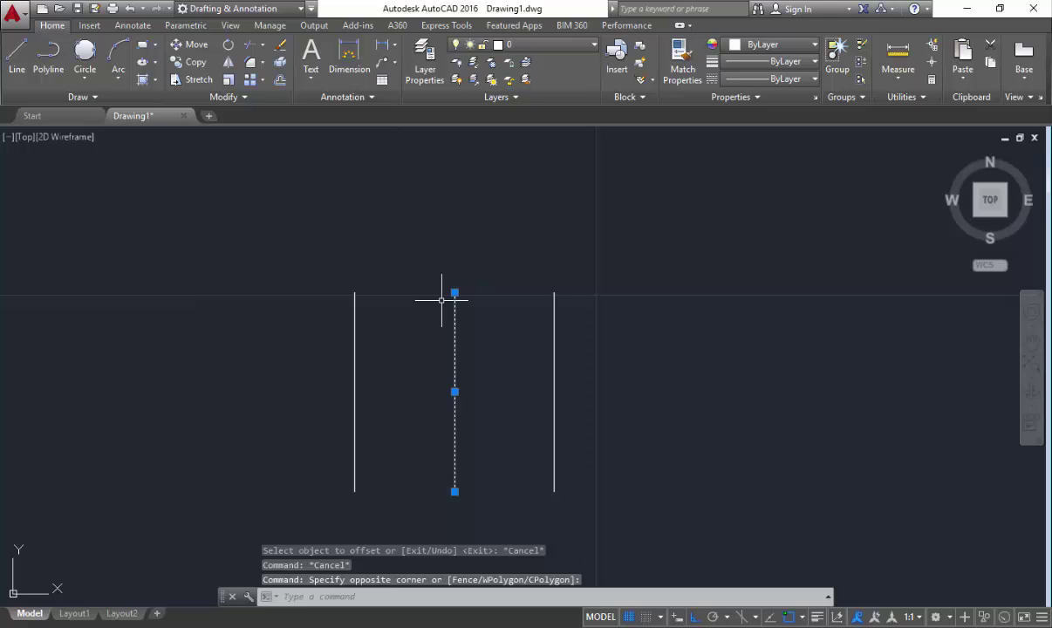
left_click(455, 293)
scroll(509, 302, "up", 1)
left_click(236, 293)
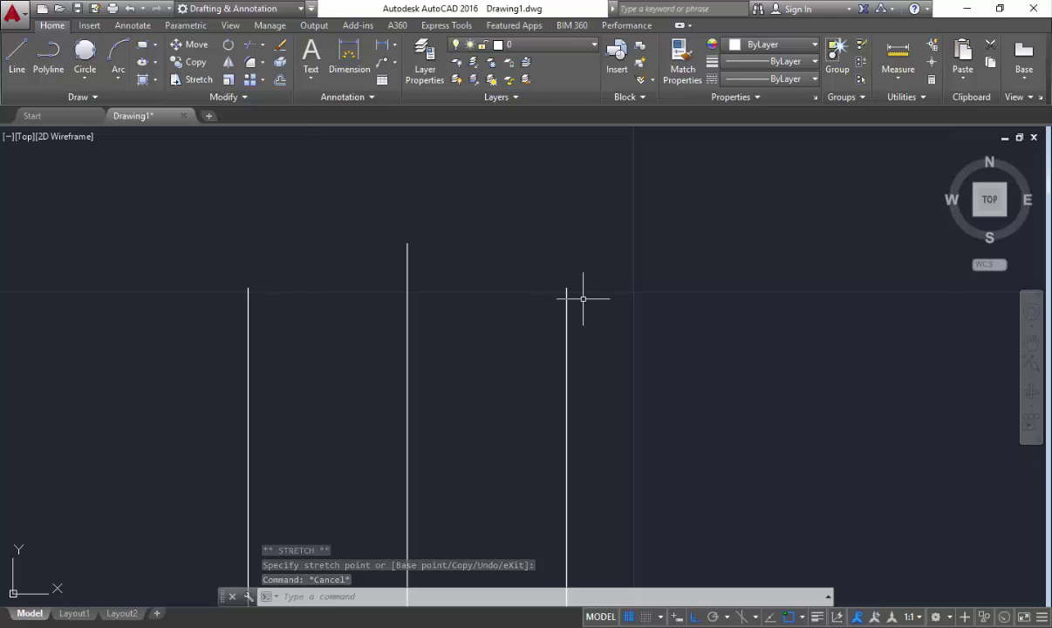
middle_click_drag(290, 321, 282, 329)
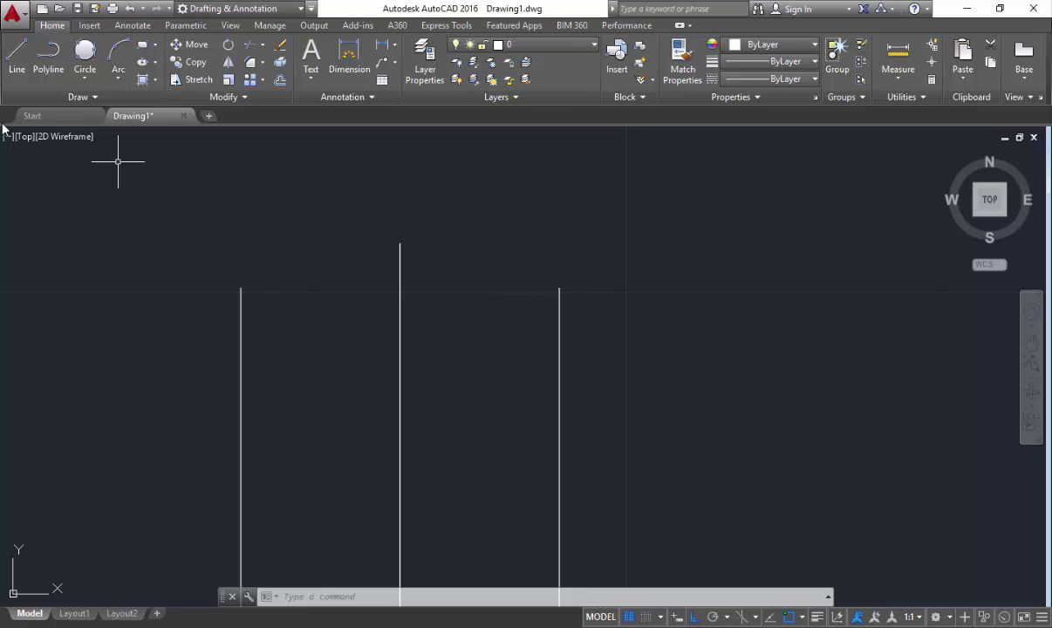
Draw a 3-Point arc through the left, middle and right line tops
left_click(118, 81)
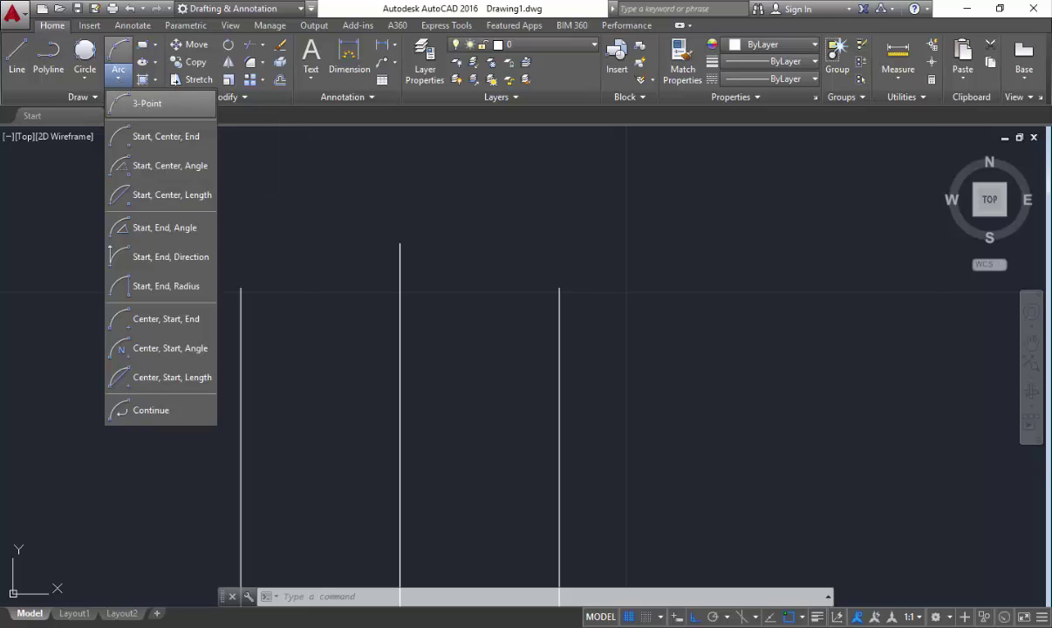
left_click(146, 103)
left_click(242, 289)
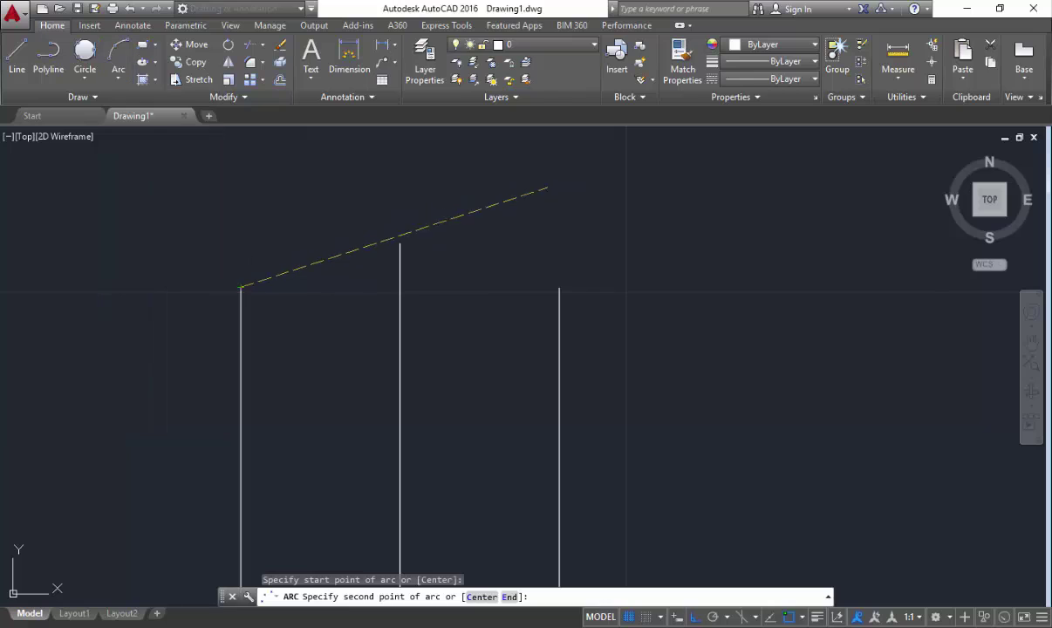
left_click(400, 242)
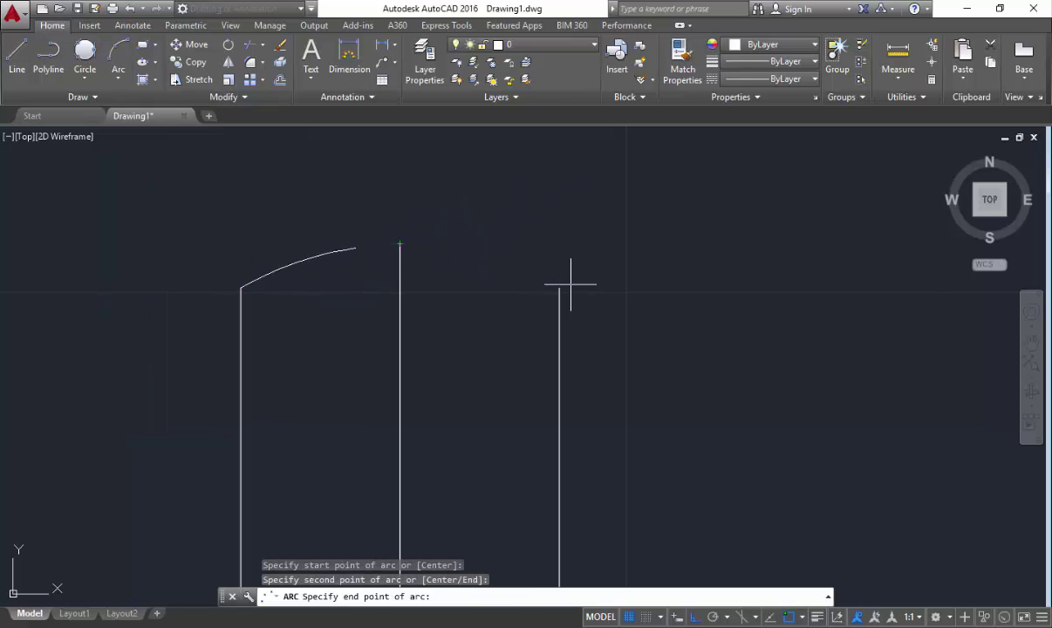
left_click(559, 287)
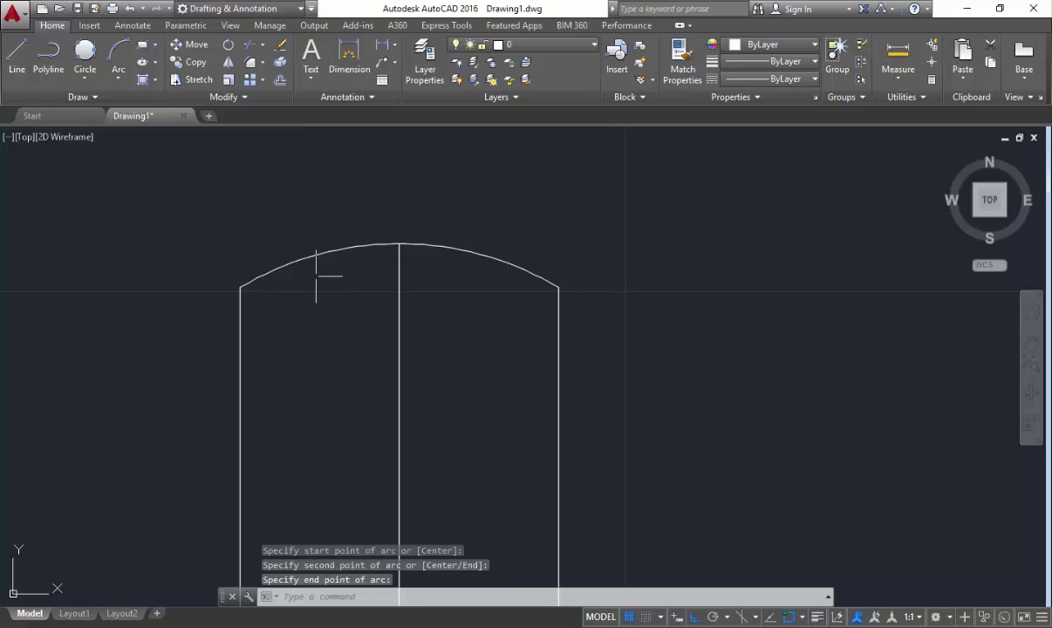
Window-select the three-point arc and erase it with E
left_click_drag(316, 275, 441, 212)
type("e")
key("Return")
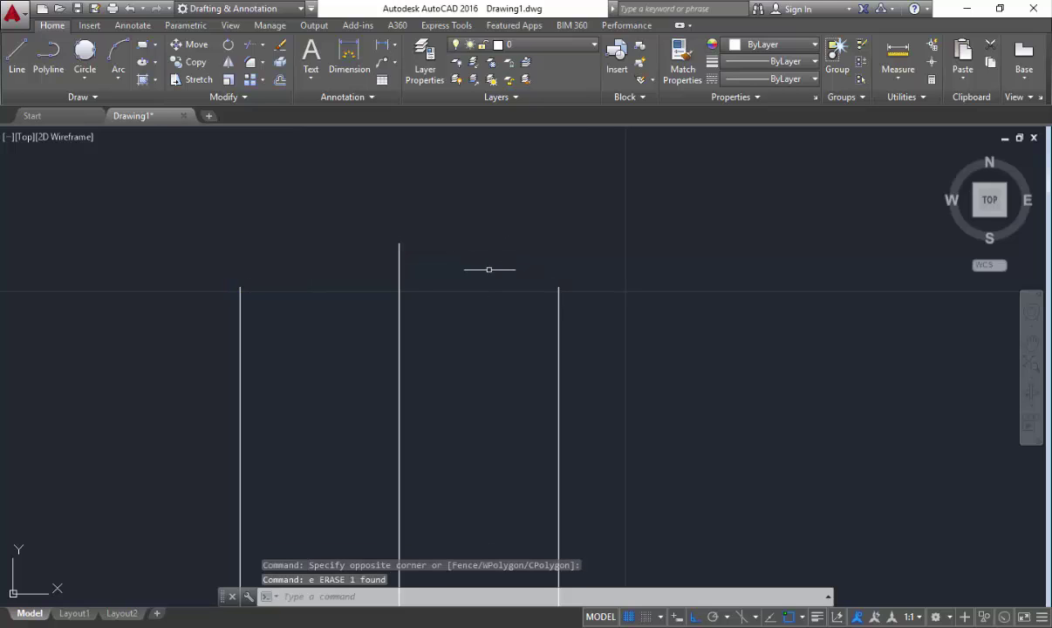
Copy the right line onto the middle line's position with CO
scroll(489, 269, "down", 1)
left_click_drag(511, 262, 545, 485)
type("co")
key("Return")
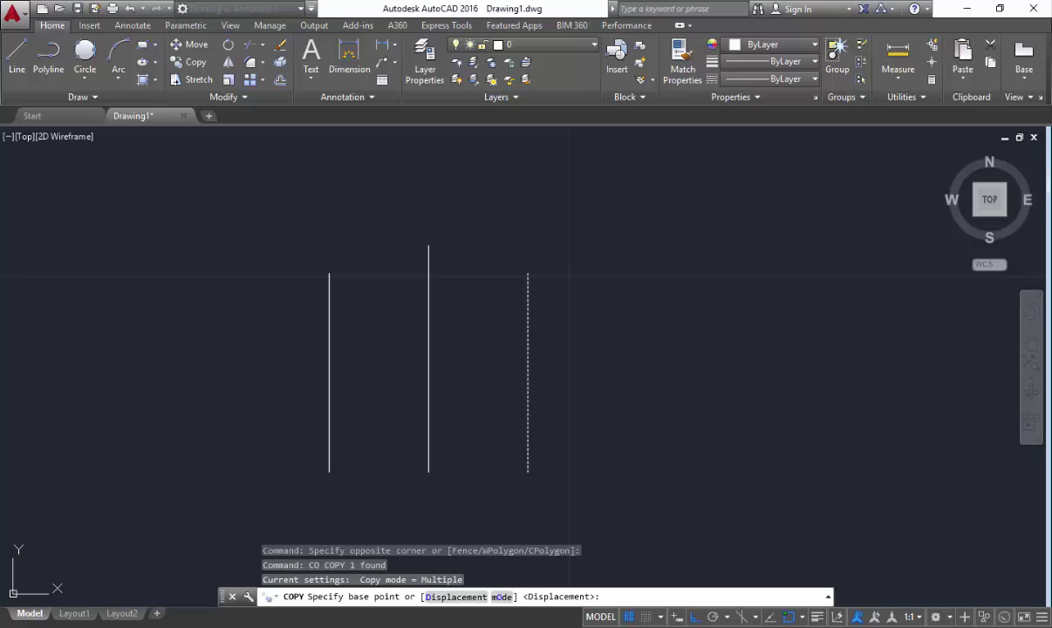
left_click(528, 471)
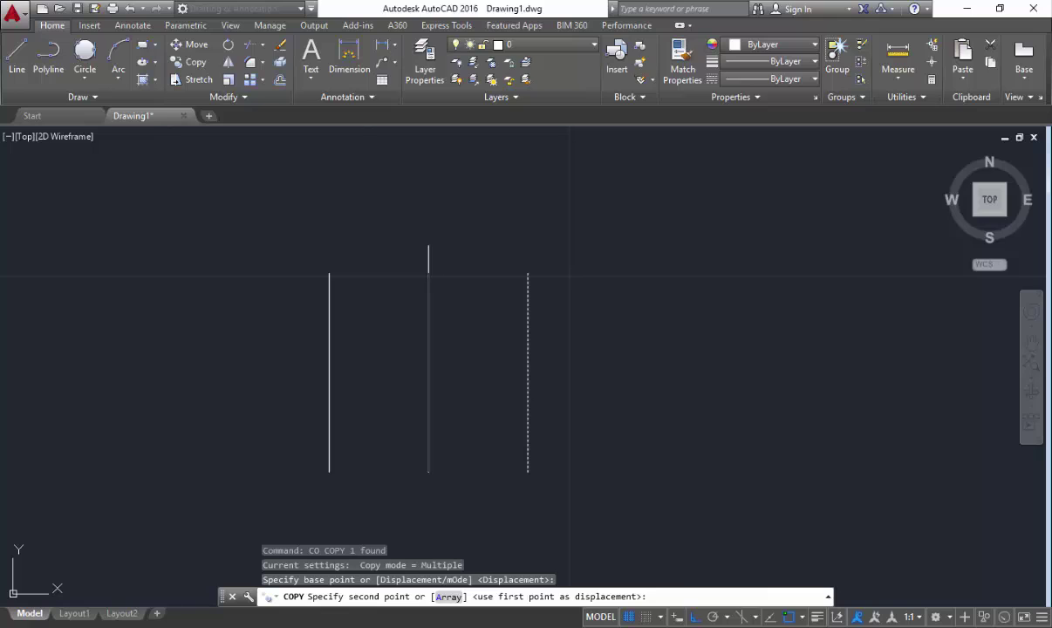
left_click(428, 273)
key("Escape")
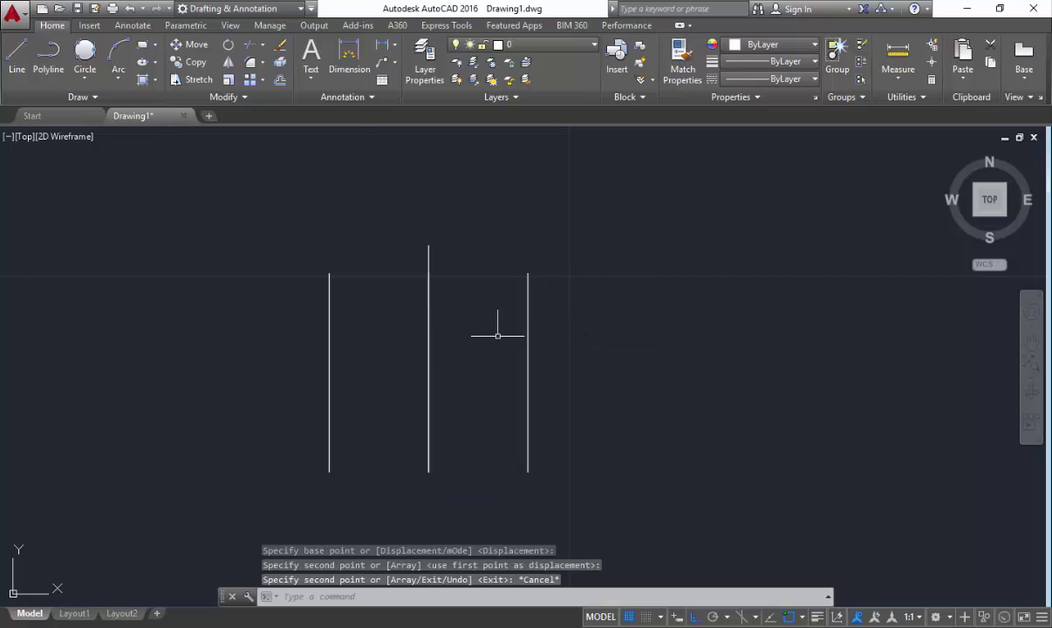
Delete the old taller middle line
left_click(426, 245)
left_click(454, 237)
key("Delete")
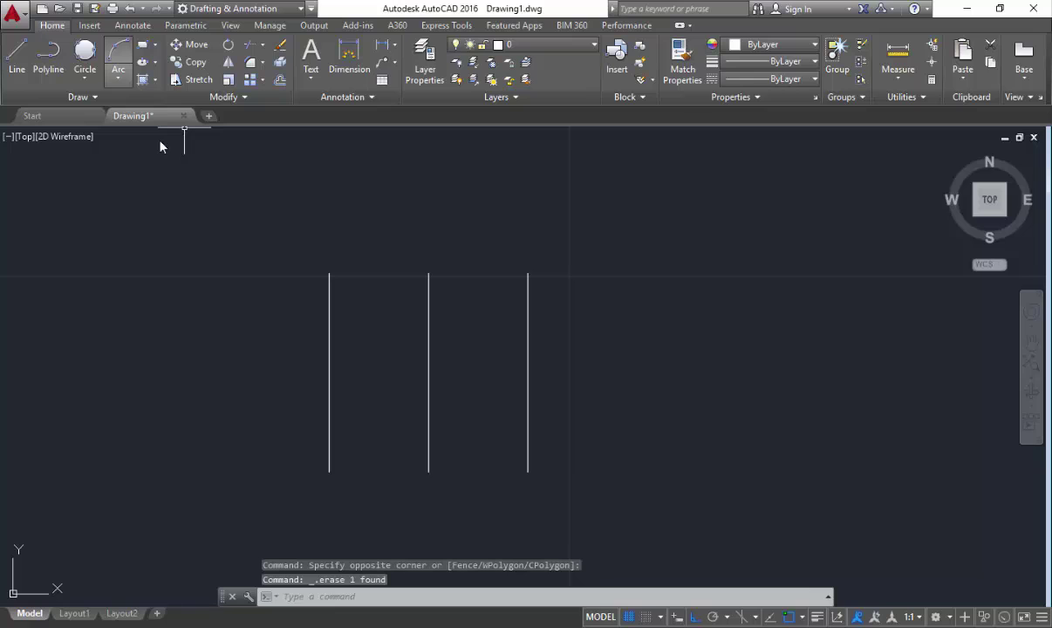
left_click(118, 77)
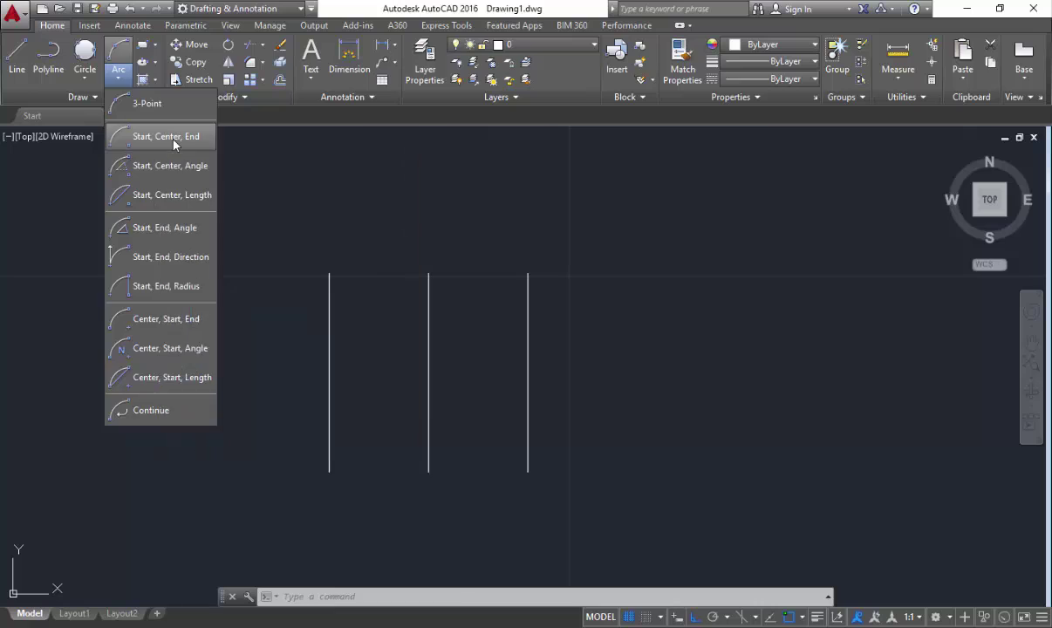
left_click(170, 137)
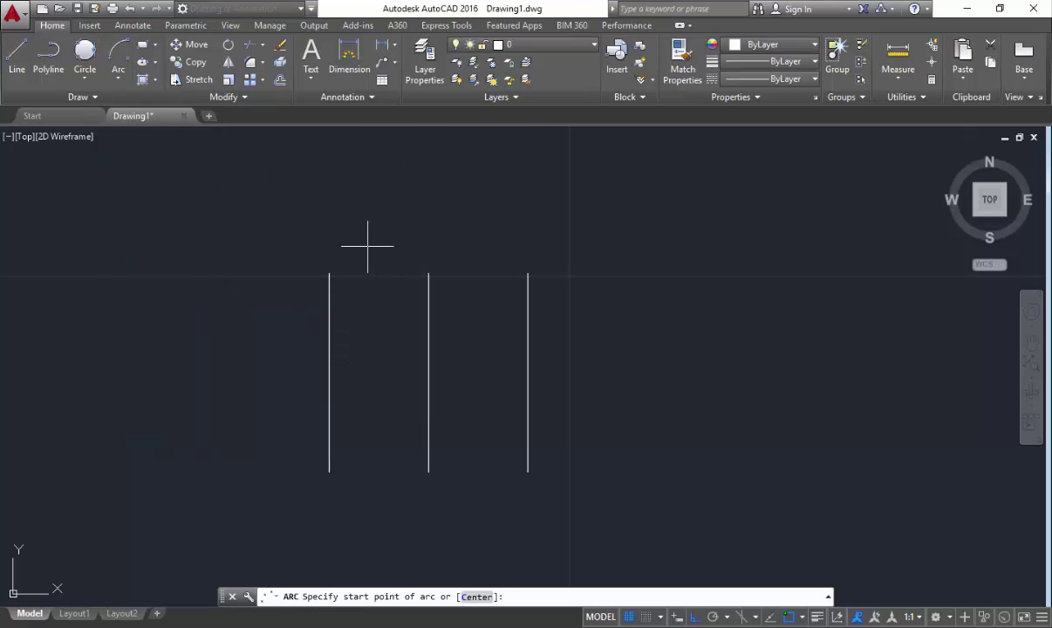
scroll(429, 257, "up", 2)
left_click(268, 284)
left_click(426, 284)
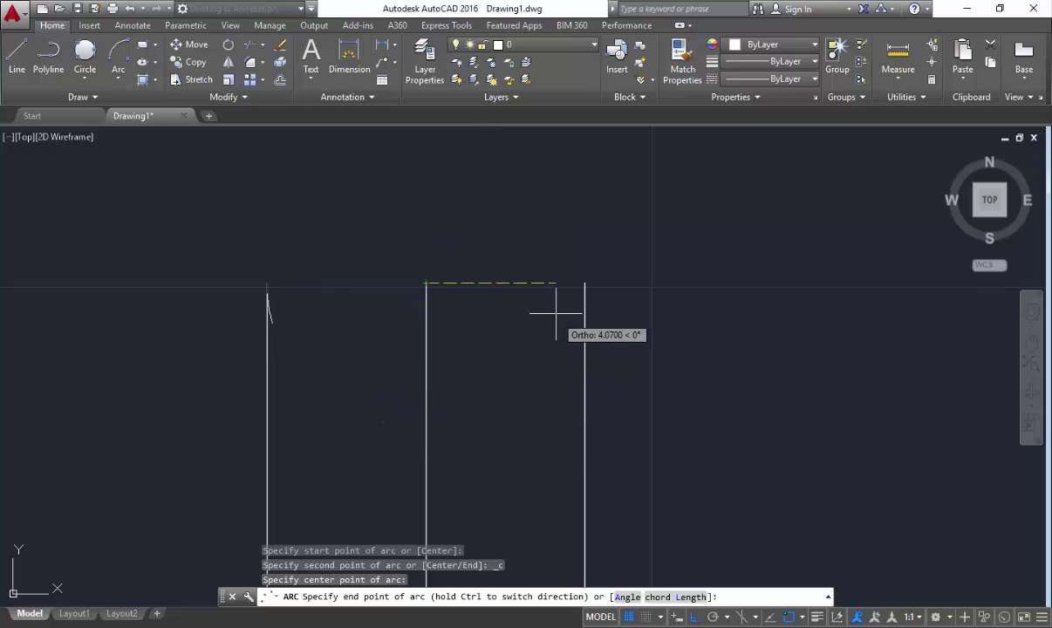
key("Escape")
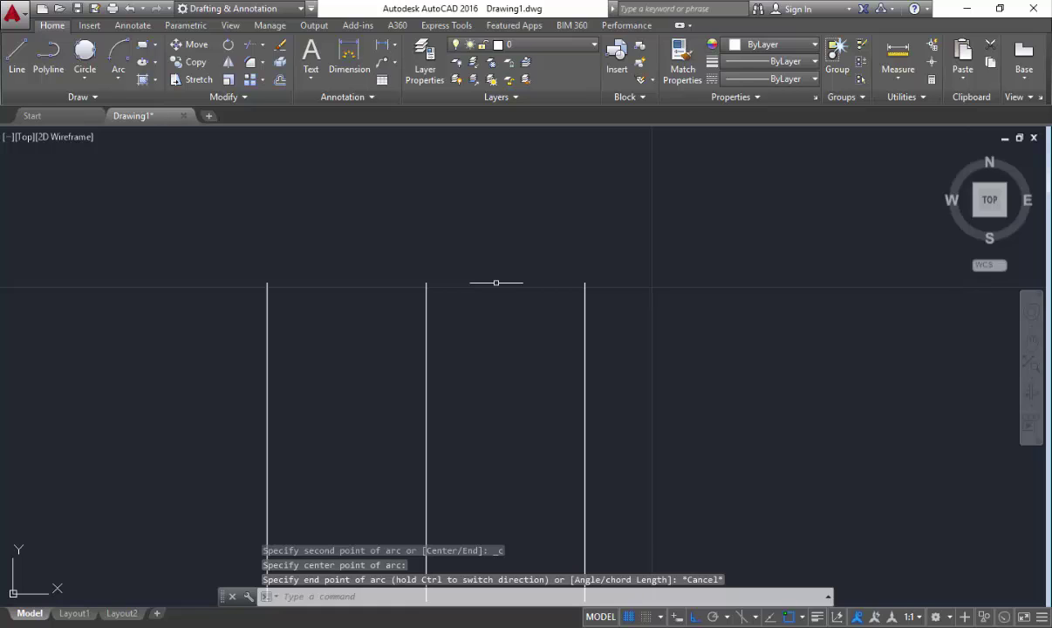
mouse_move(496, 282)
middle_mouse_down()
mouse_move(512, 293)
mouse_move(228, 322)
middle_mouse_up()
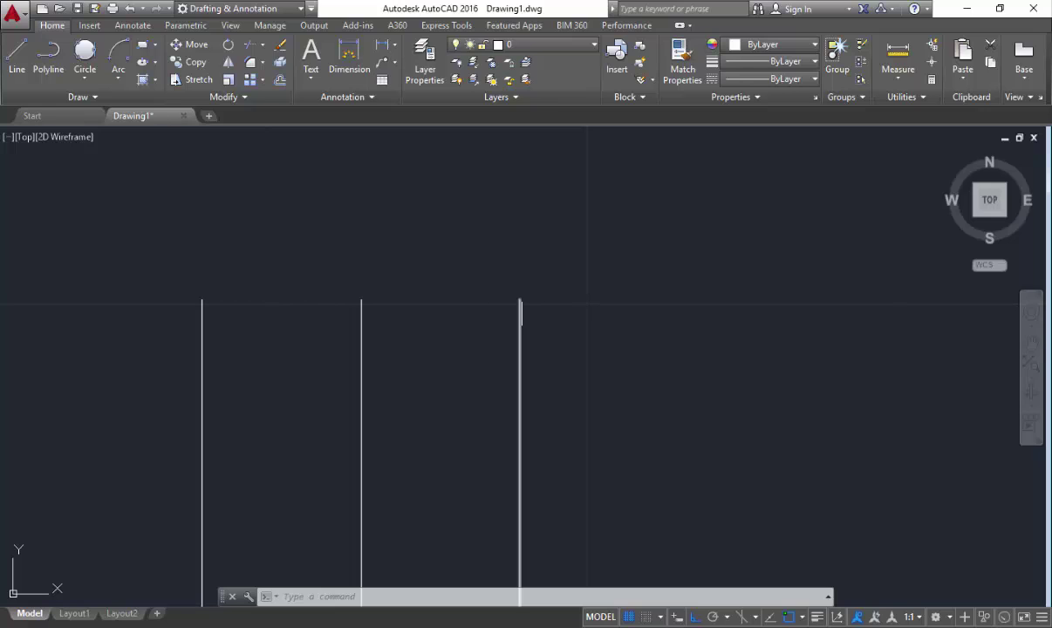
left_click(118, 76)
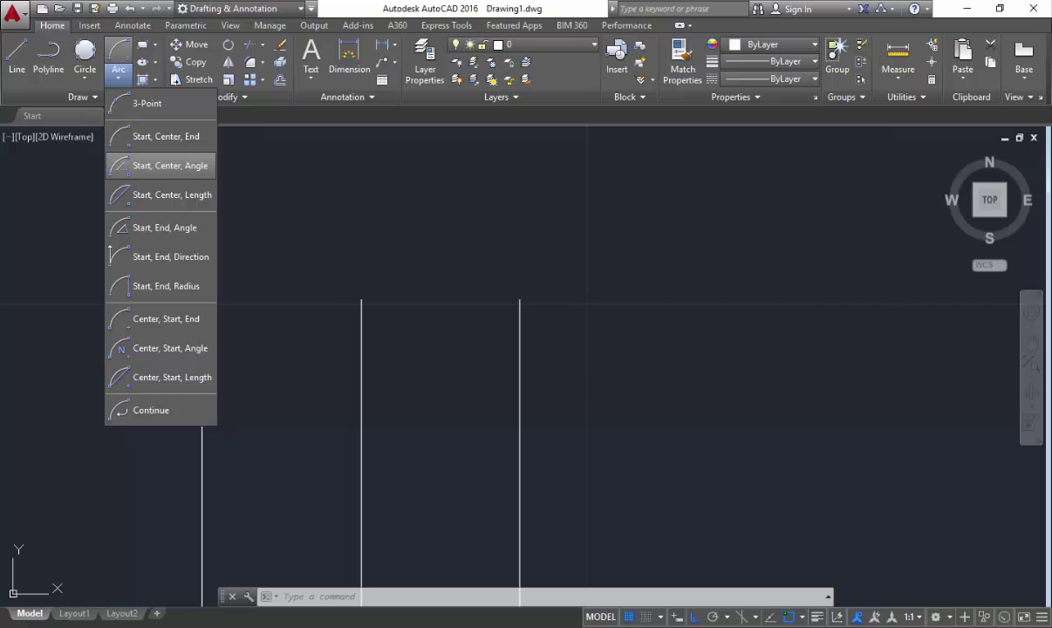
left_click(166, 136)
left_click(519, 301)
left_click(361, 301)
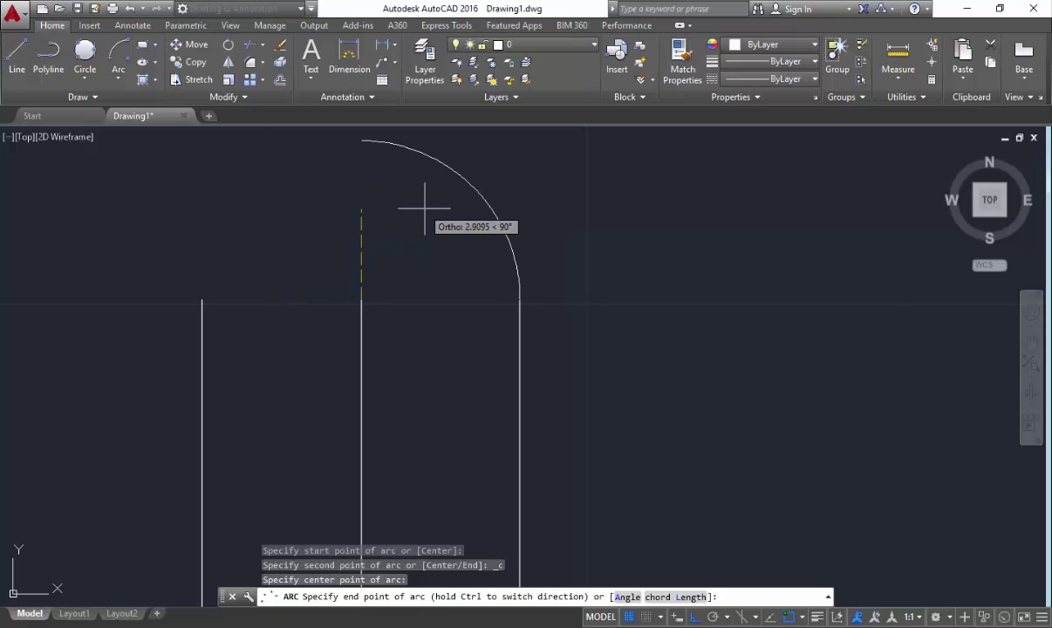
key("F8")
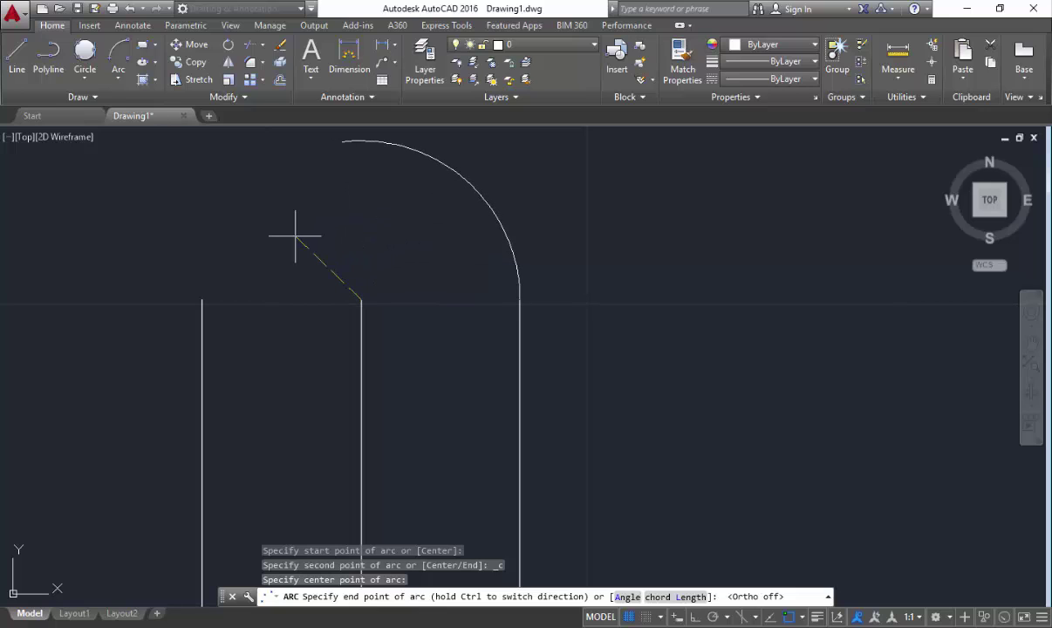
key("F8")
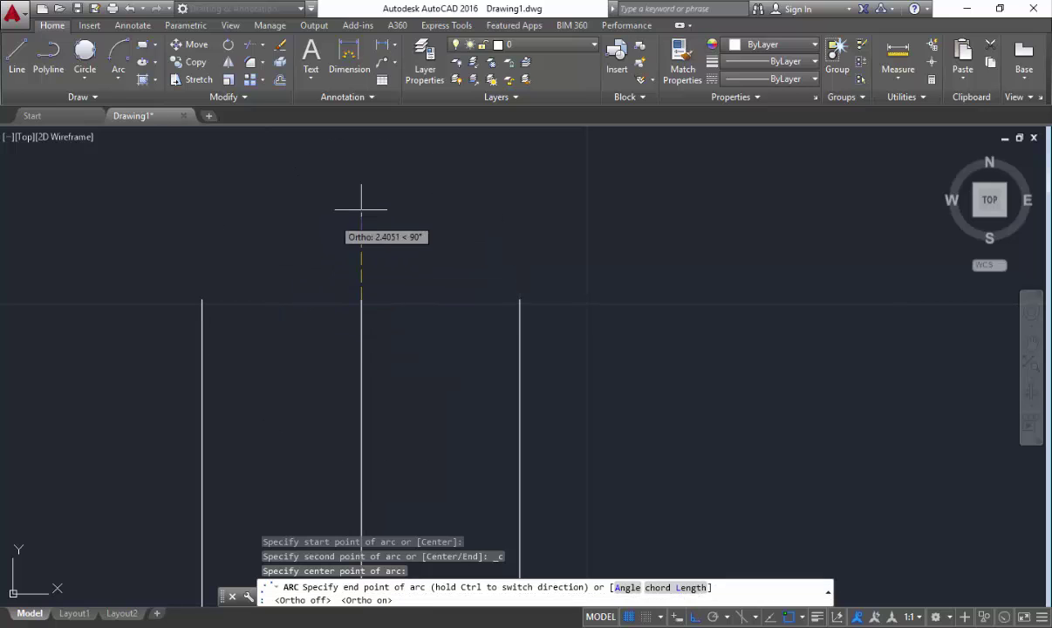
left_click(359, 207)
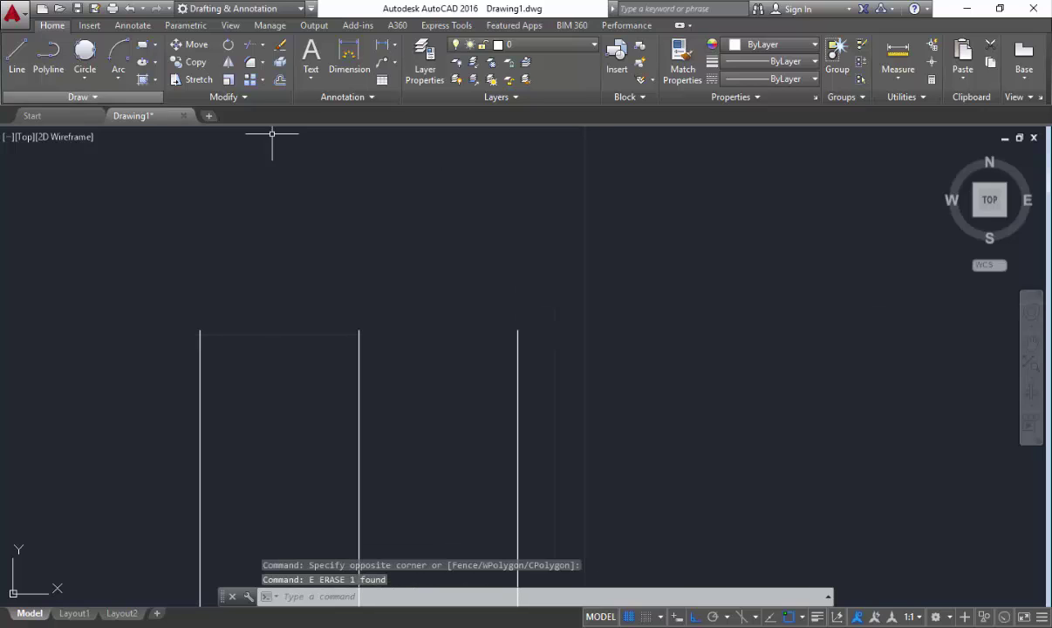
left_click(118, 78)
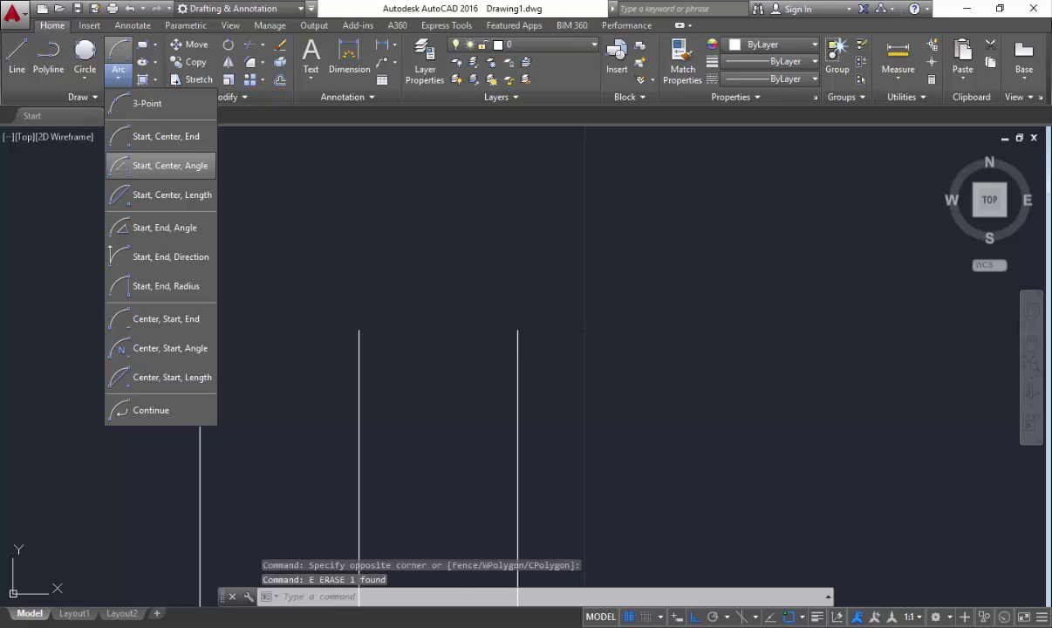
Draw a 45° Start, Center, Angle arc from the right line's top, centred on the middle top
left_click(170, 165)
left_click(516, 331)
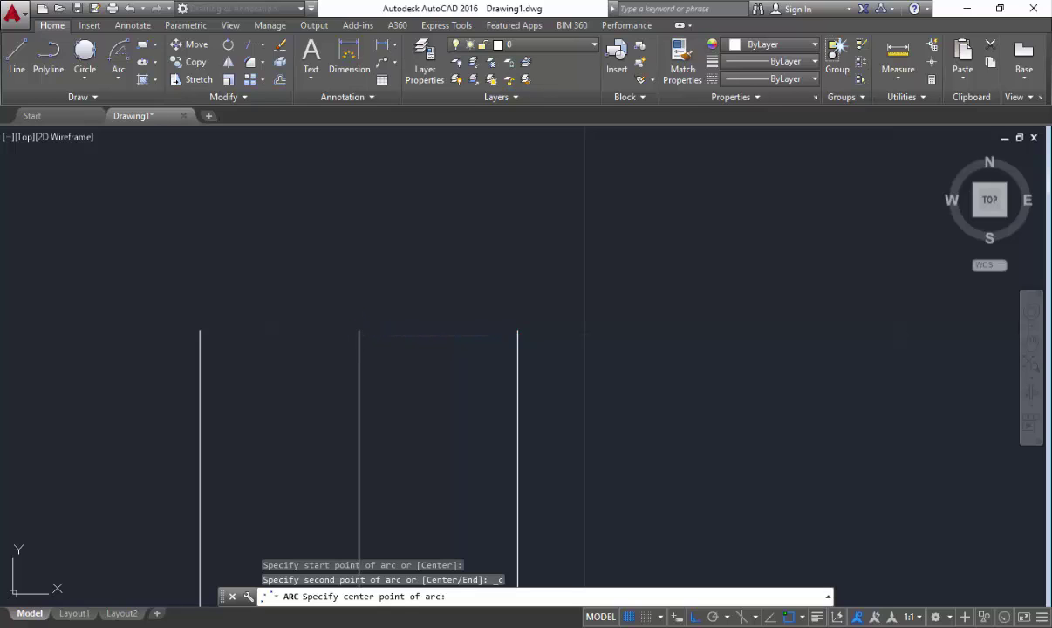
left_click(359, 331)
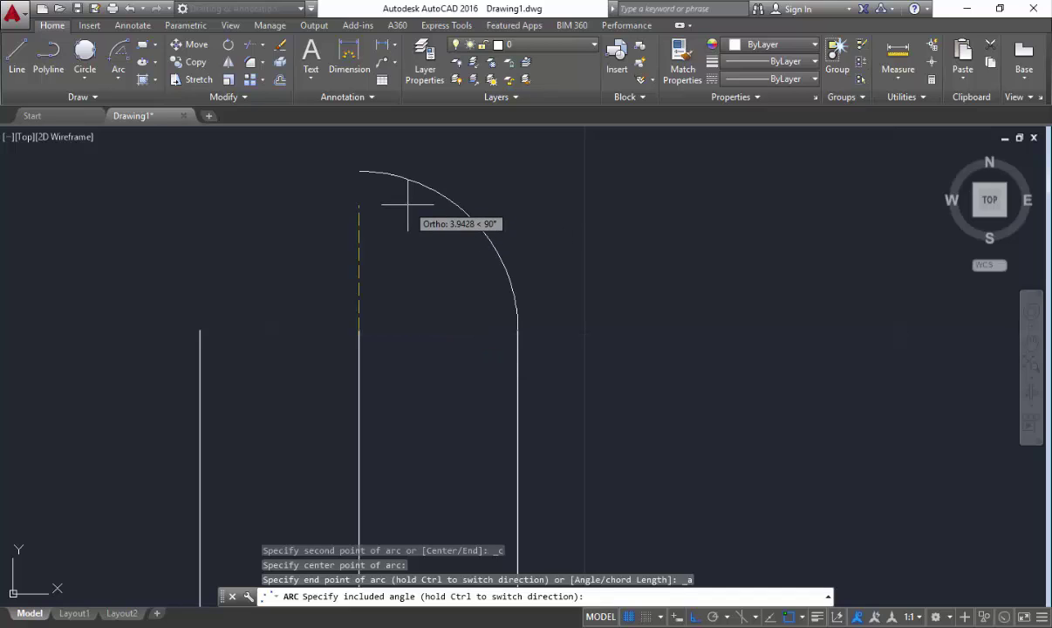
type("45")
key("Return")
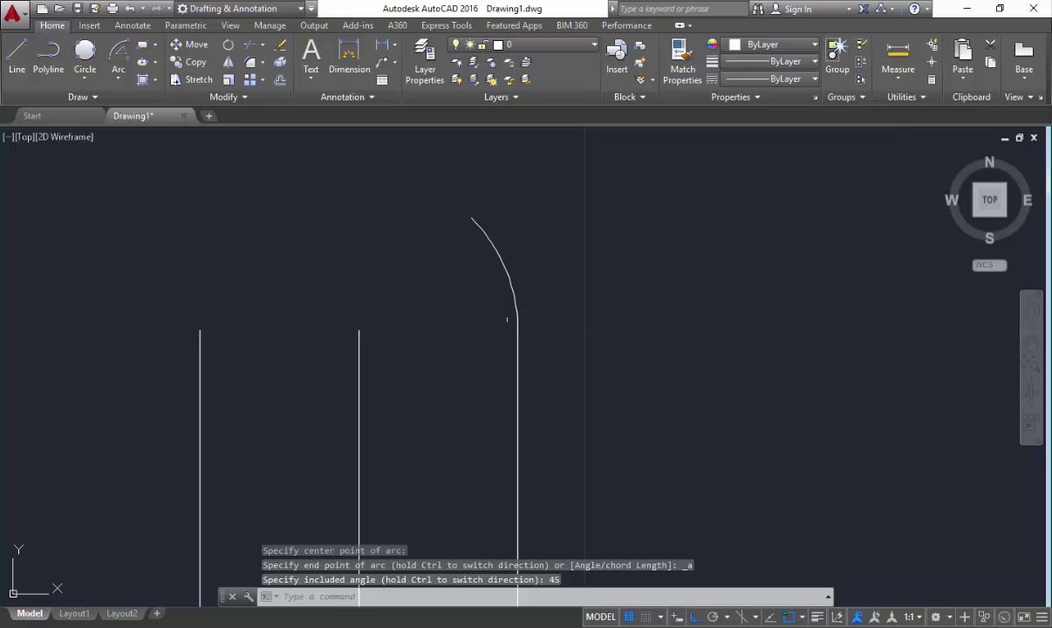
Begin a line at the middle line's top
type("l")
key("Return")
left_click(359, 331)
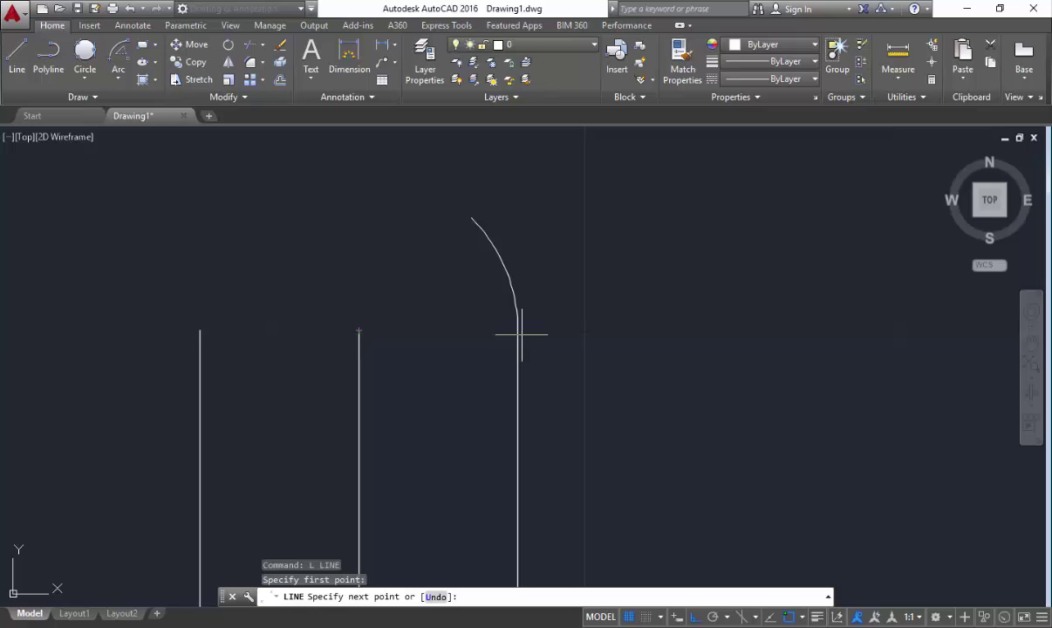
Finish the line at the arc's lower endpoint
scroll(538, 318, "up", 2)
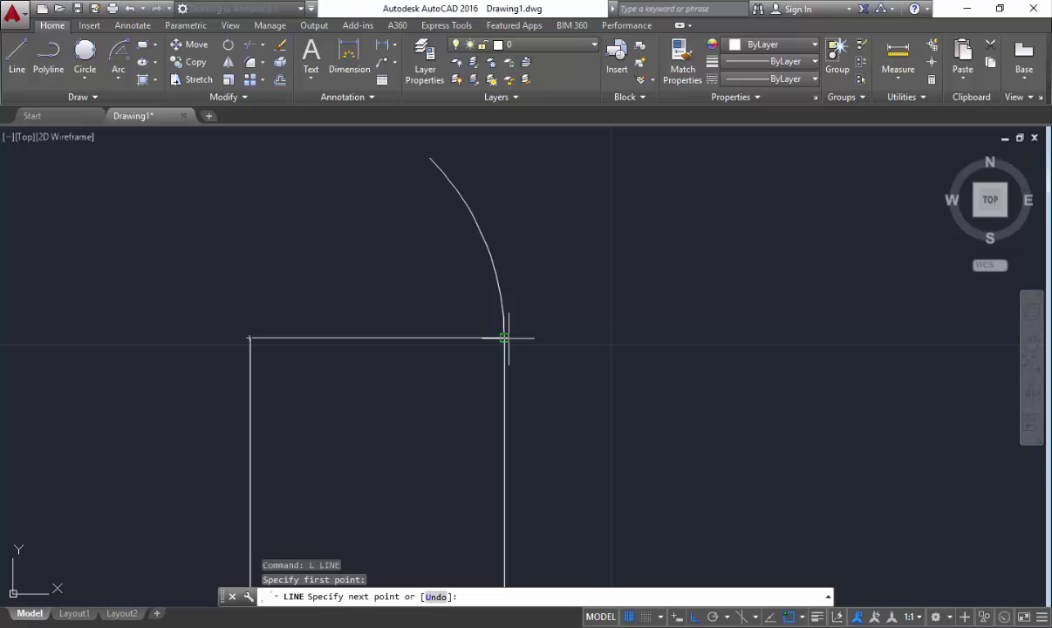
left_click(505, 338)
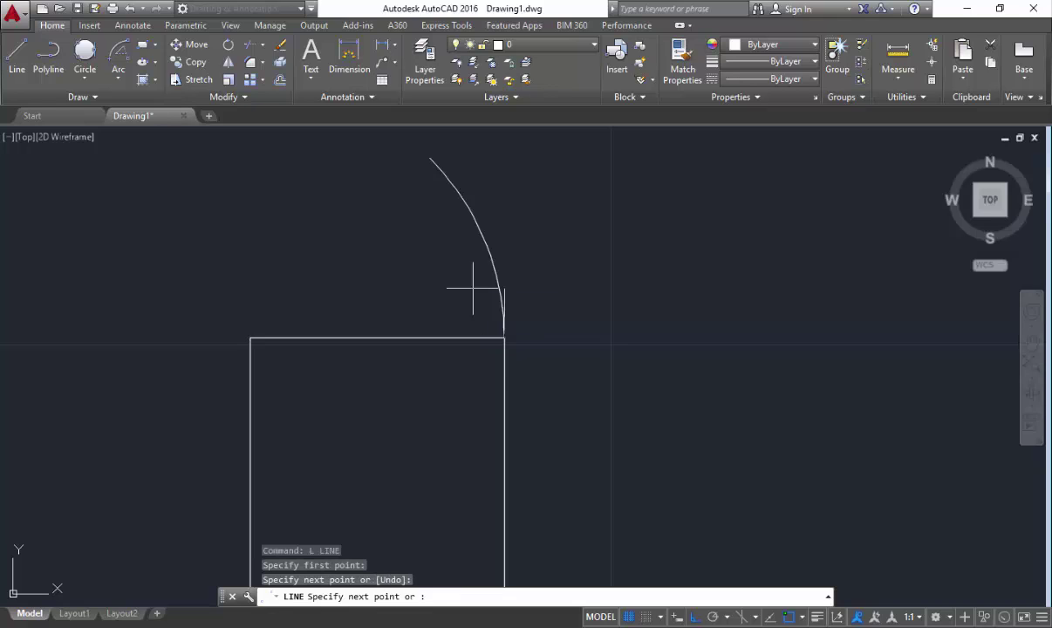
key("Escape")
Draw a second line from the middle line's top to the arc's upper endpoint
key("Return")
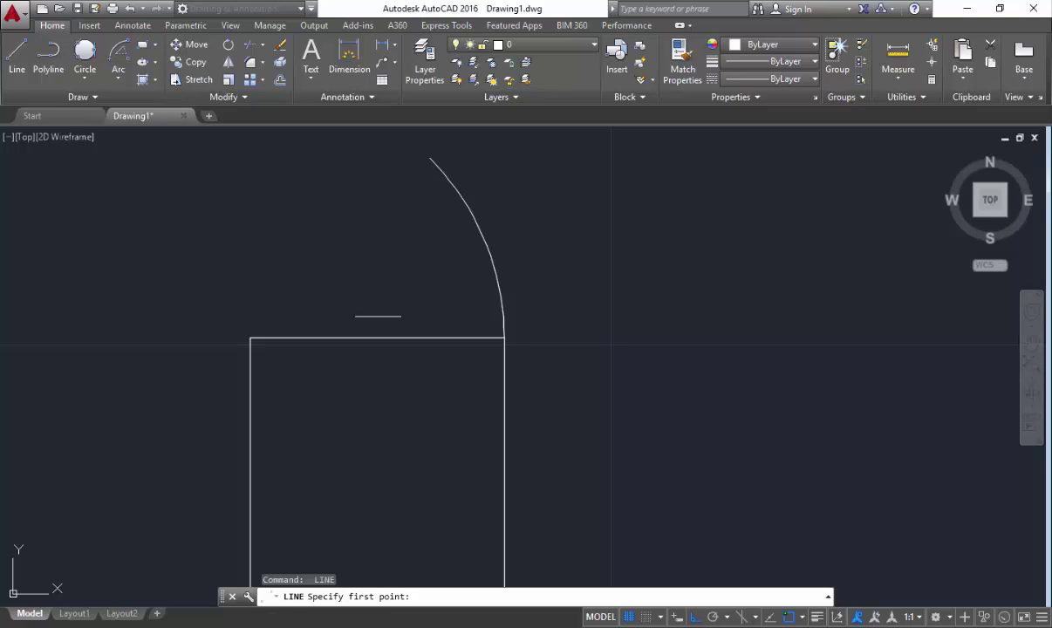
left_click(250, 337)
left_click(429, 158)
key("Escape")
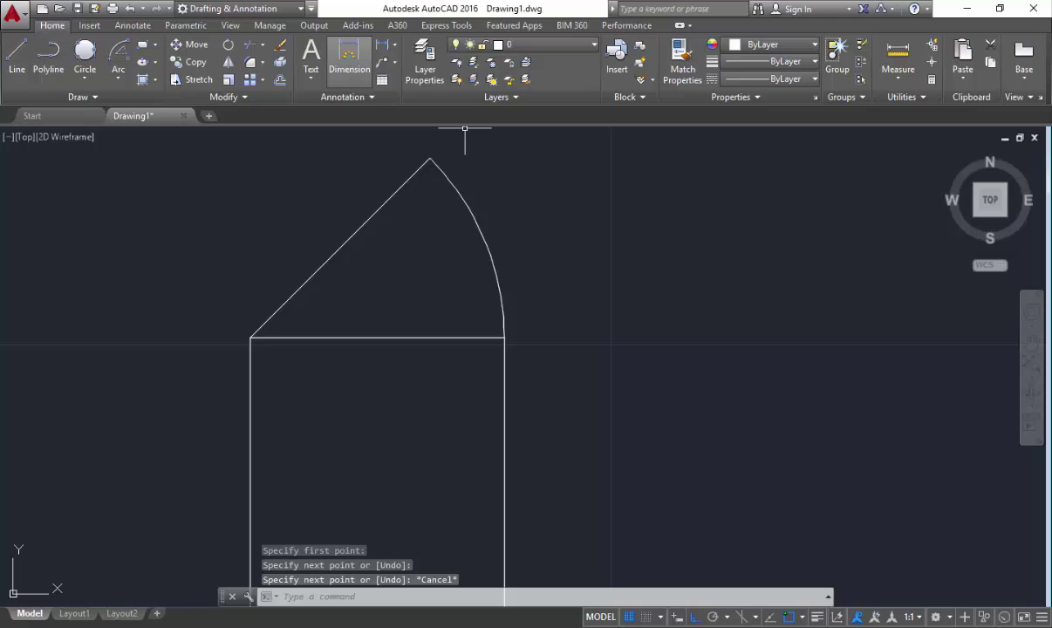
Try an Angular dimension between the horizontal and diagonal wedge lines, then cancel
left_click(395, 44)
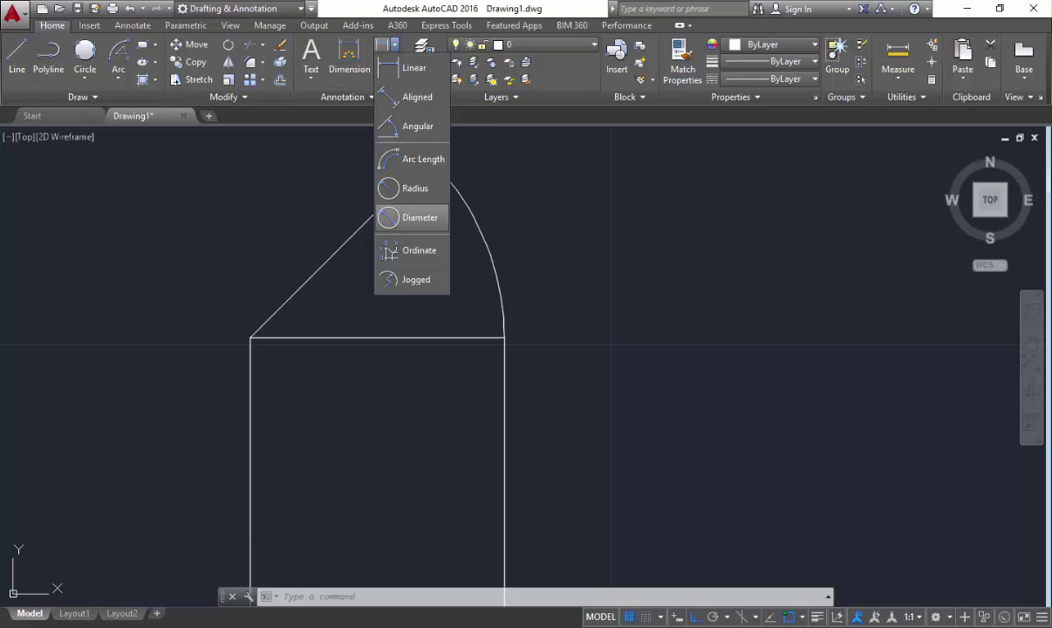
left_click(417, 126)
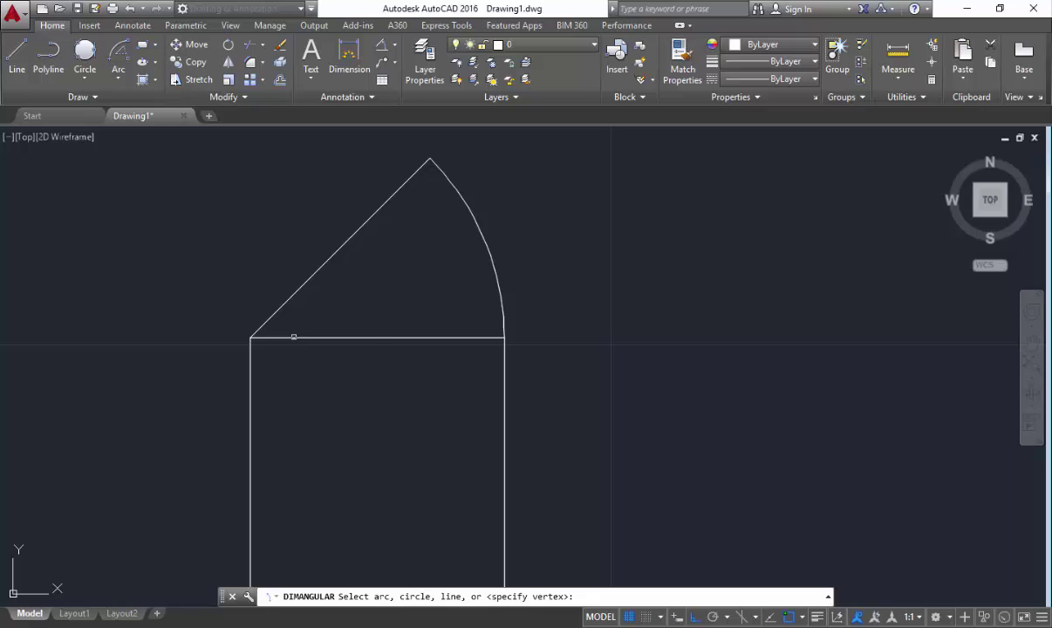
left_click(294, 337)
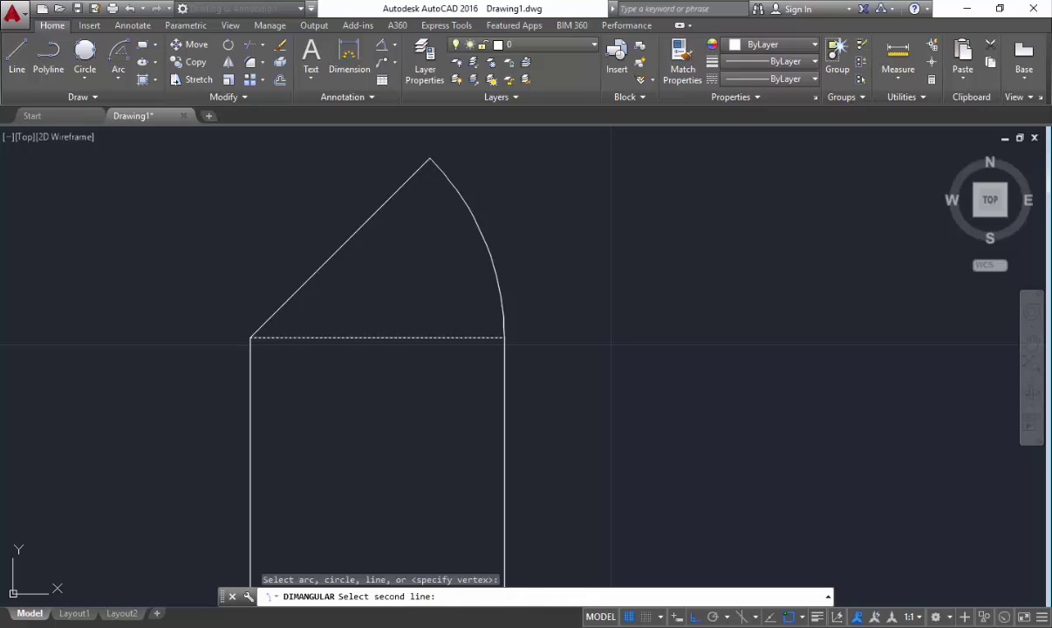
left_click(296, 290)
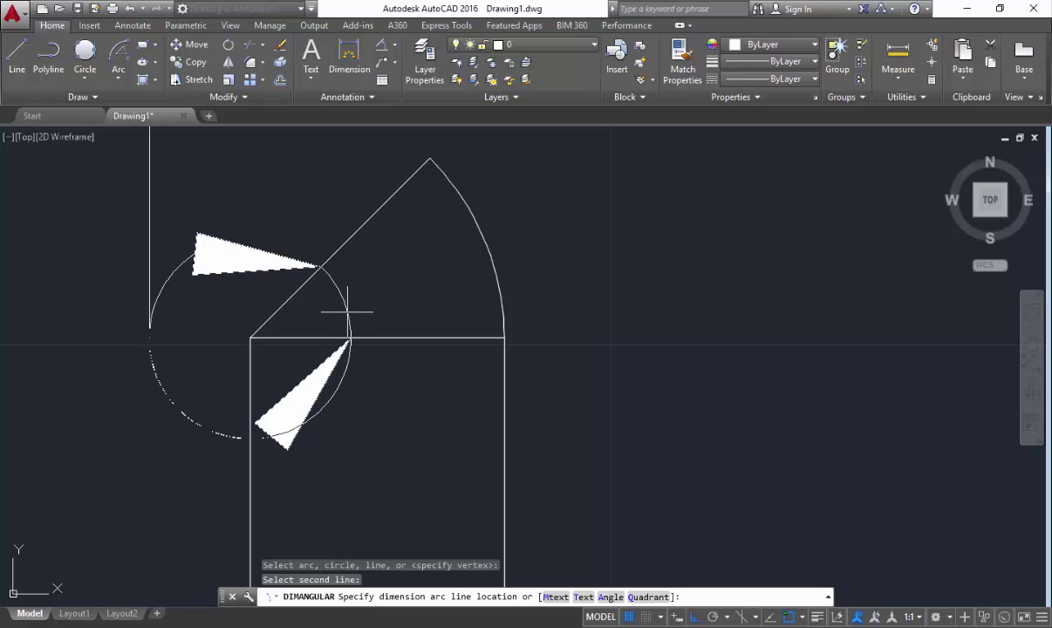
key("Escape")
scroll(347, 307, "down", 2)
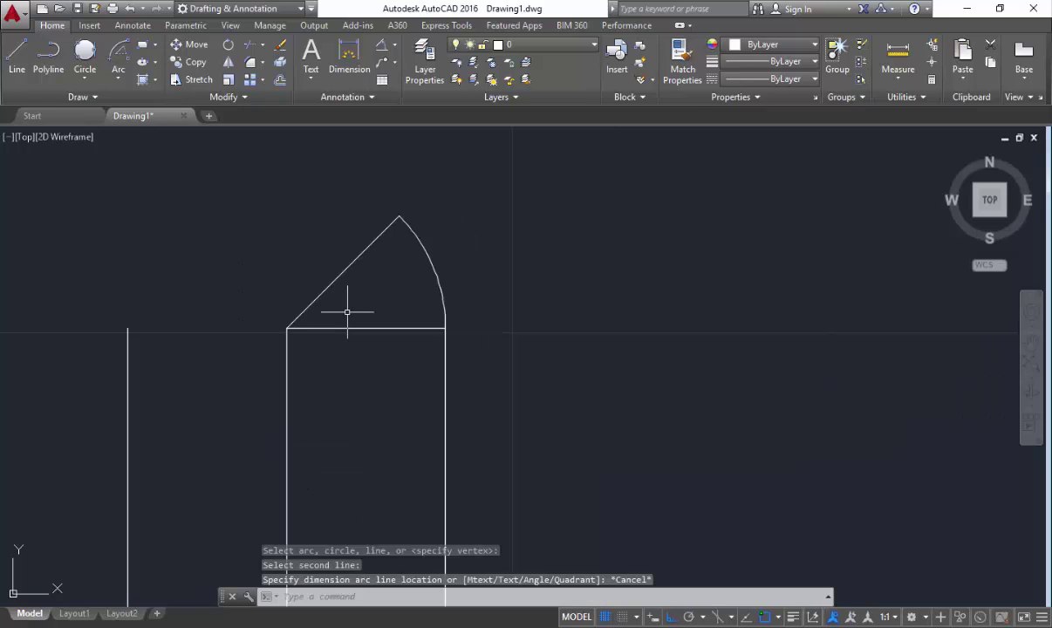
scroll(389, 267, "down", 4)
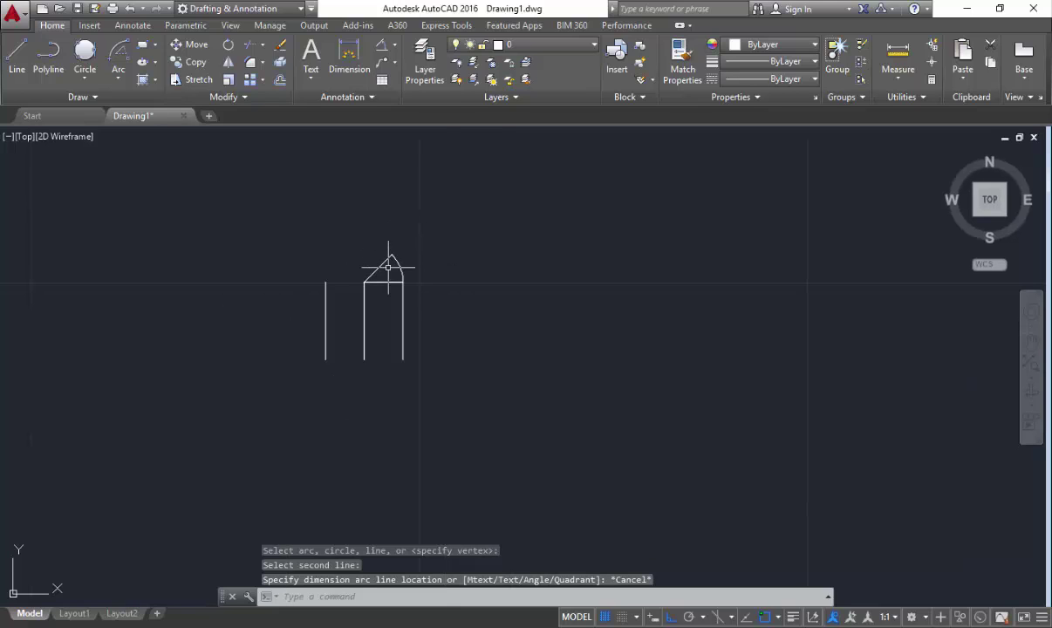
scroll(389, 267, "up", 4)
Repeat the angular measurement between the same two lines and cancel again
key("Return")
left_click(335, 302)
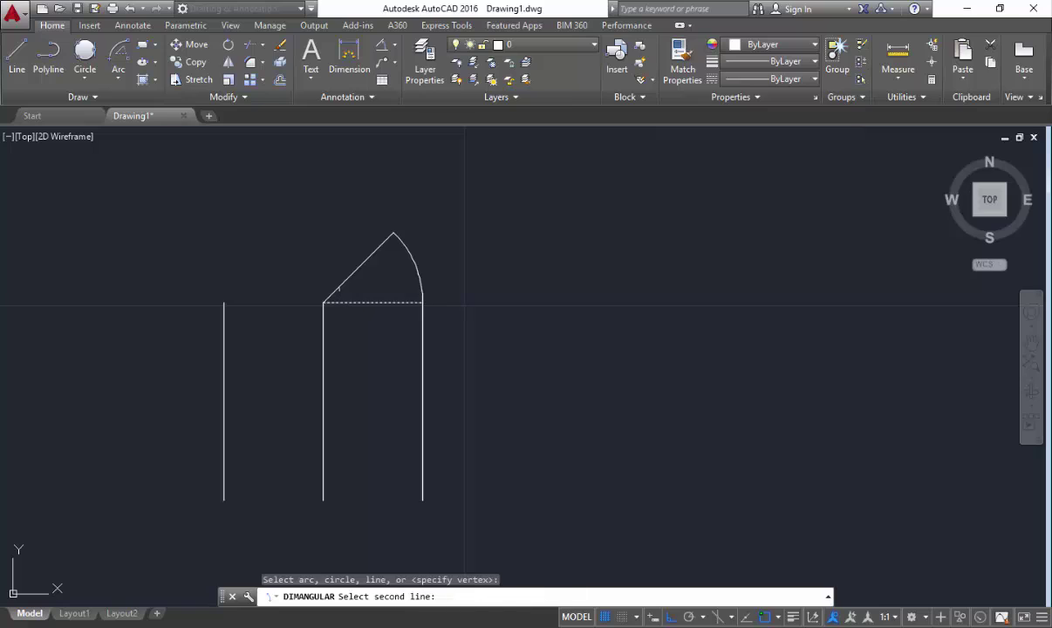
left_click(342, 287)
scroll(359, 281, "down", 4)
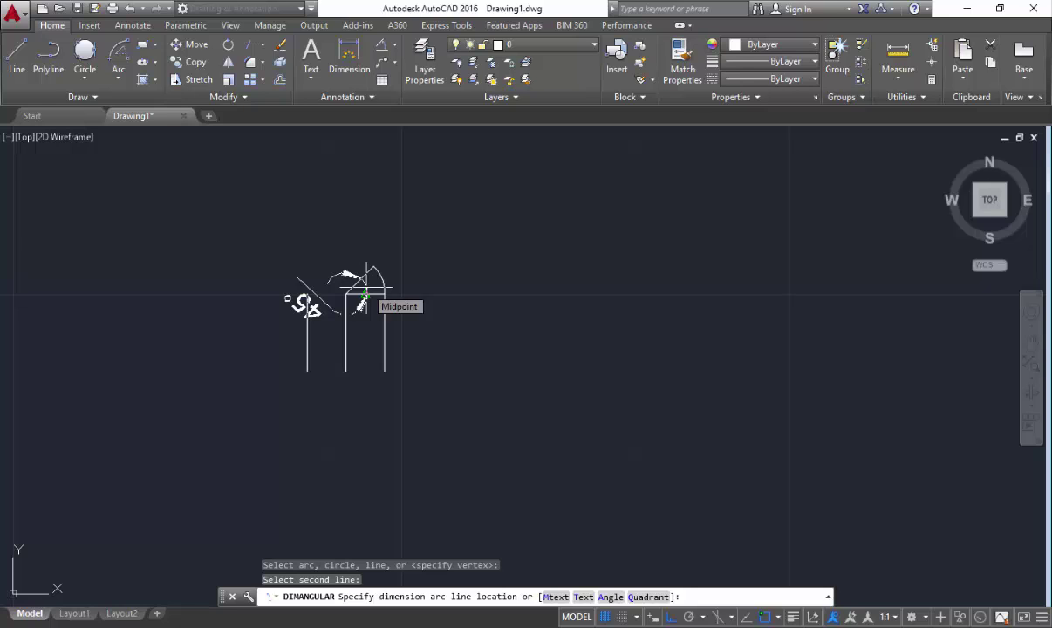
scroll(363, 294, "up", 3)
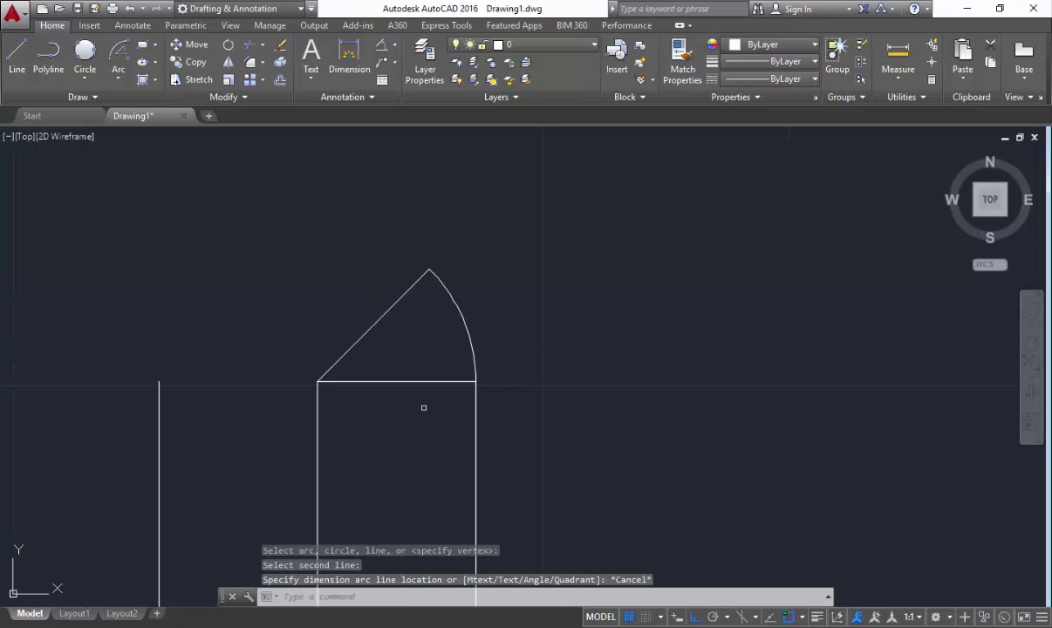
key("Escape")
Window-select the wedge and erase it with E
left_click(368, 286)
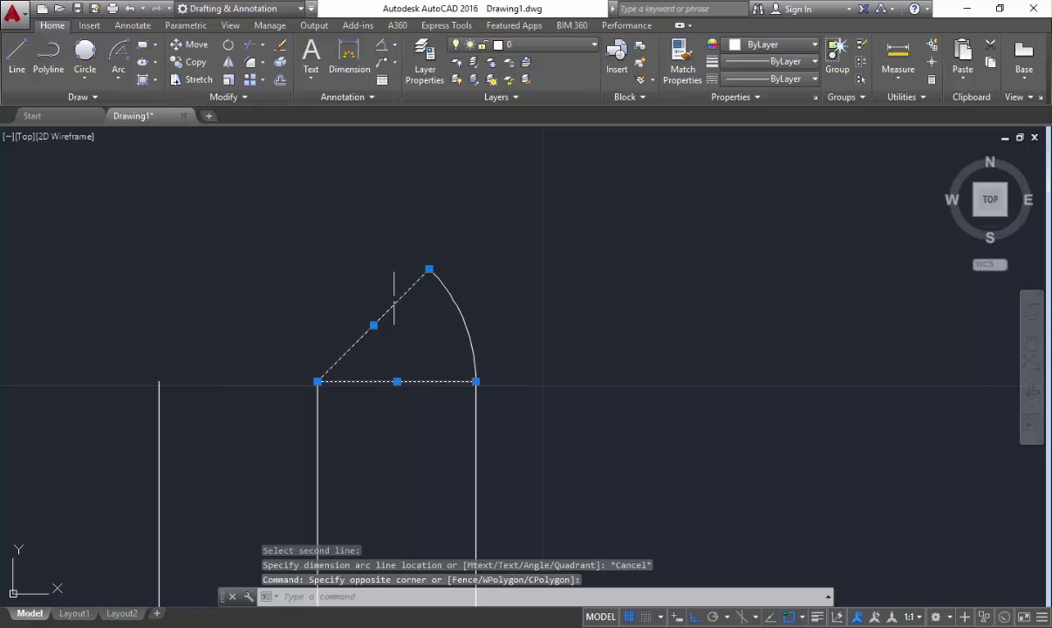
type("e")
key("Return")
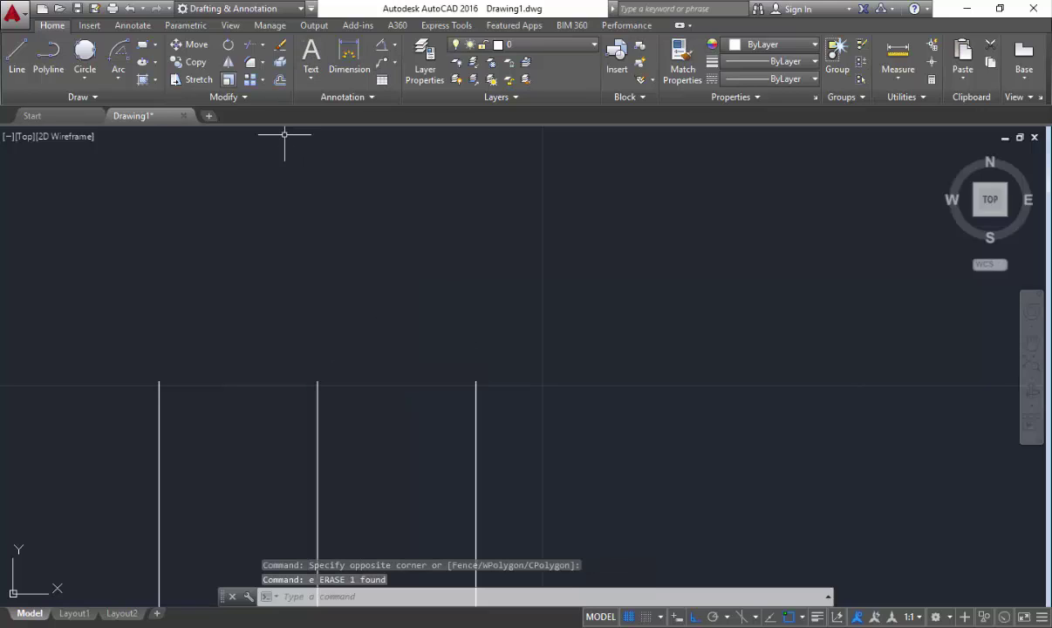
left_click(118, 79)
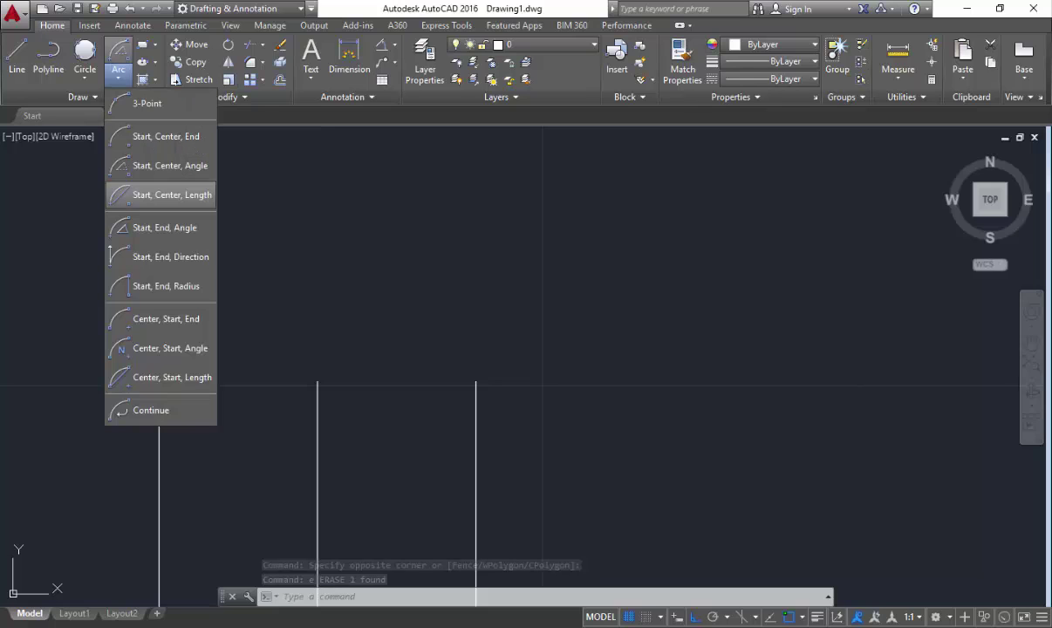
left_click(164, 194)
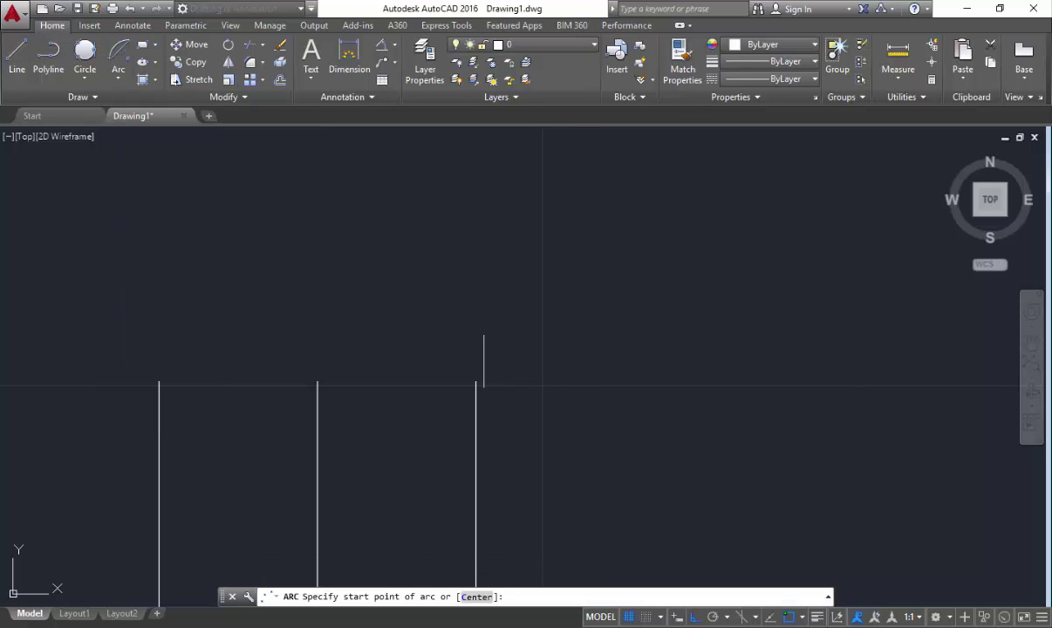
left_click(475, 382)
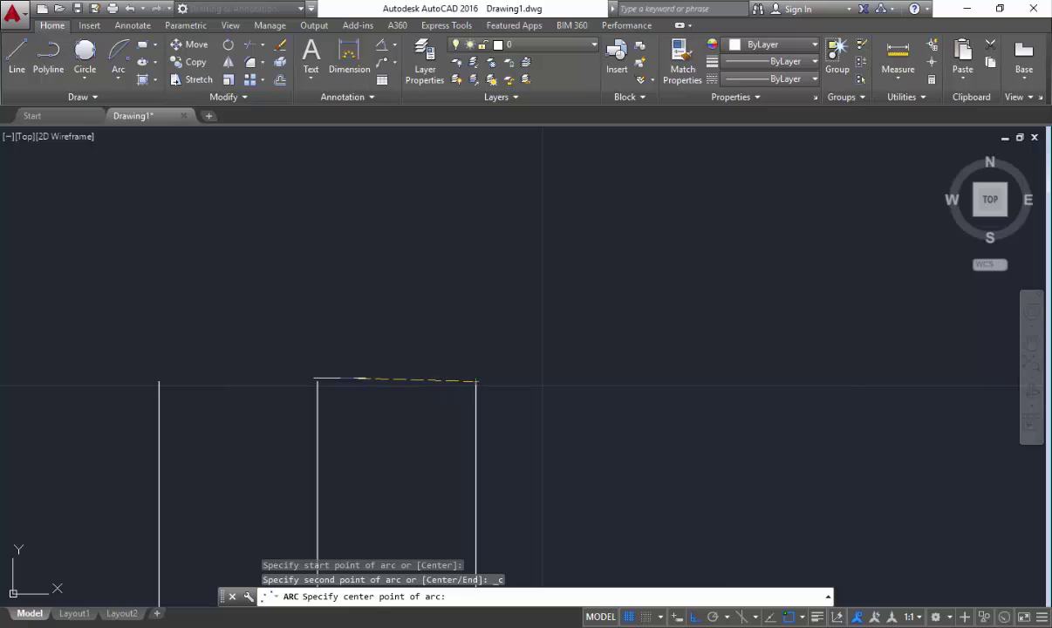
left_click(317, 381)
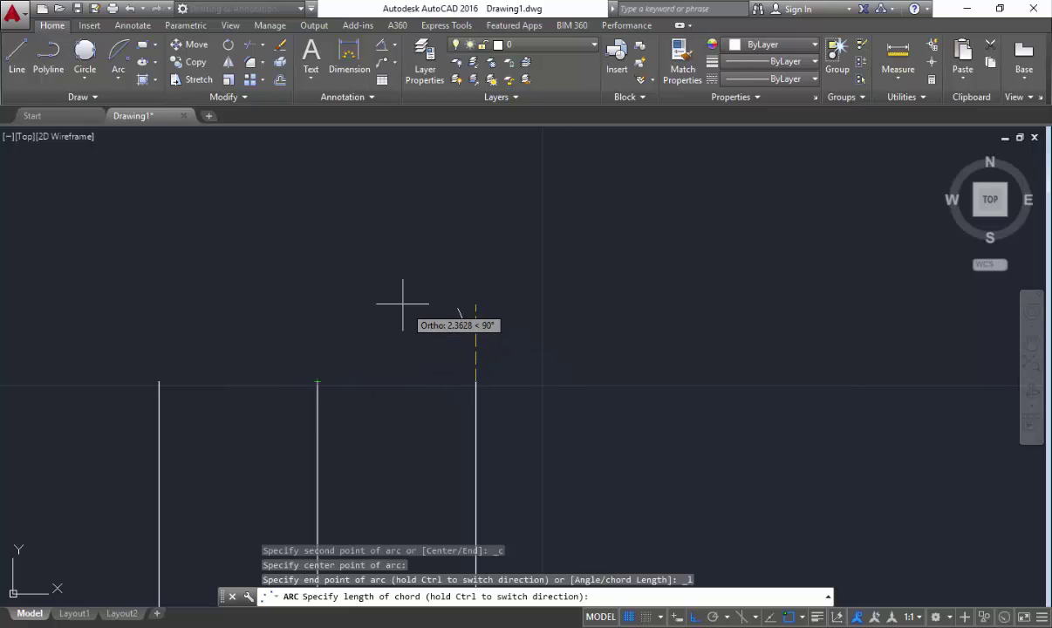
type("5")
key("Return")
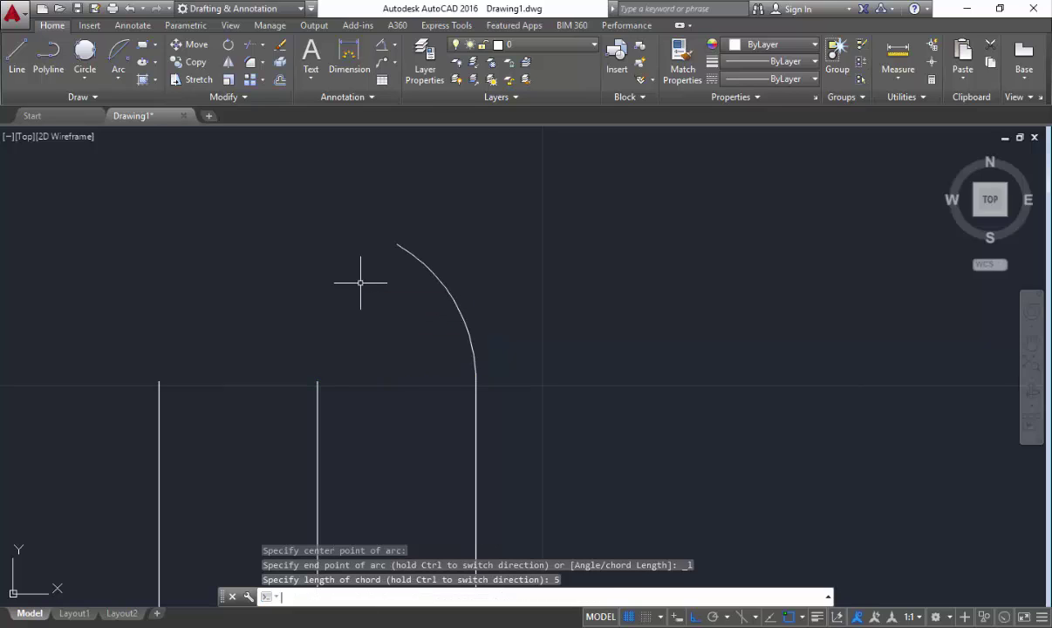
left_click(497, 266)
left_click(418, 277)
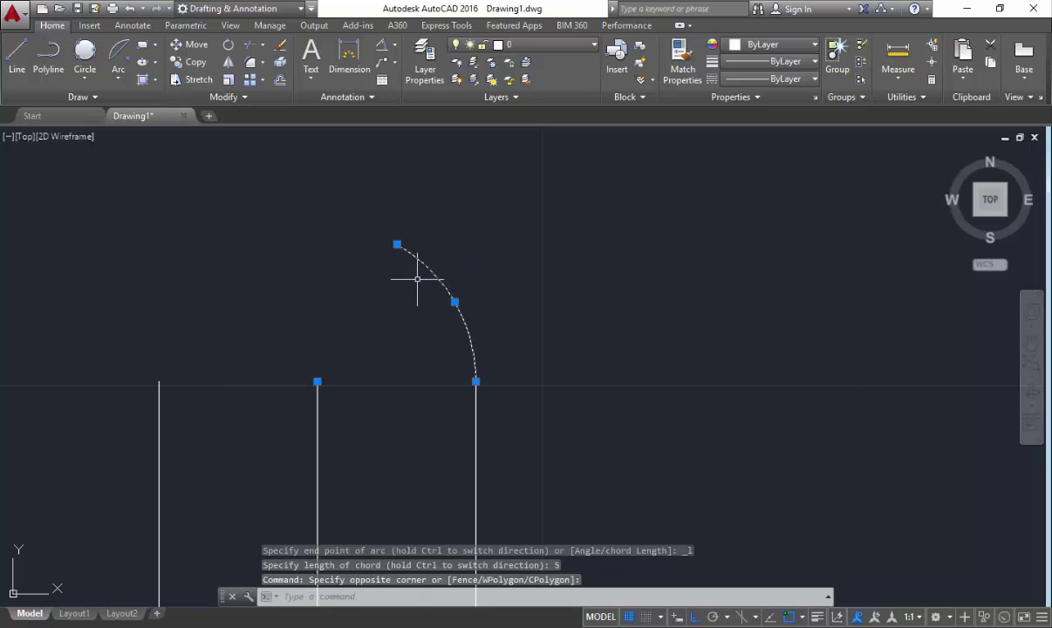
type("e")
key("Return")
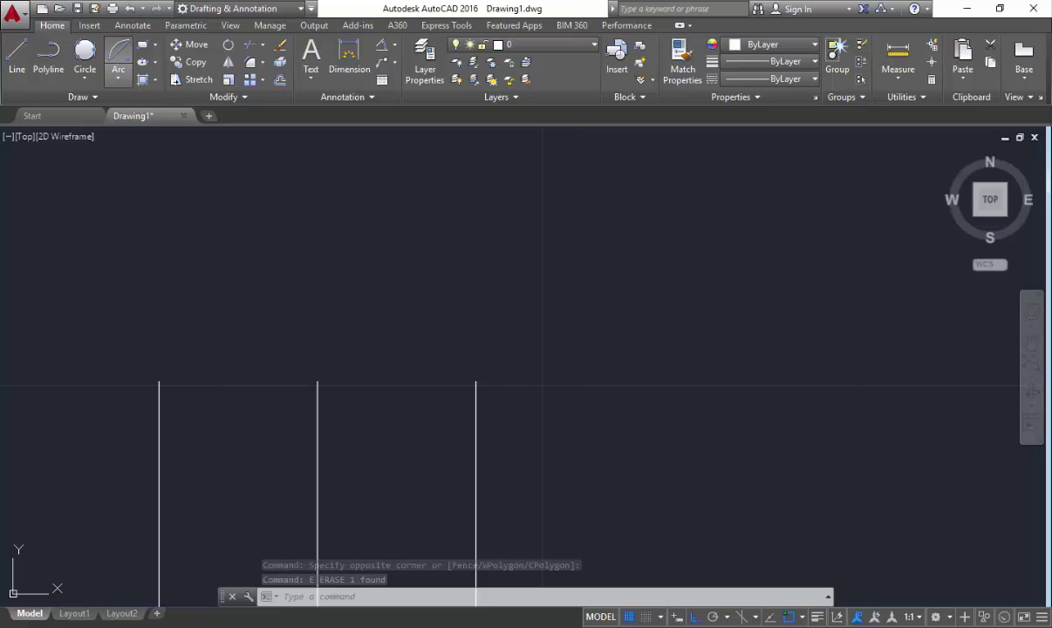
left_click(118, 77)
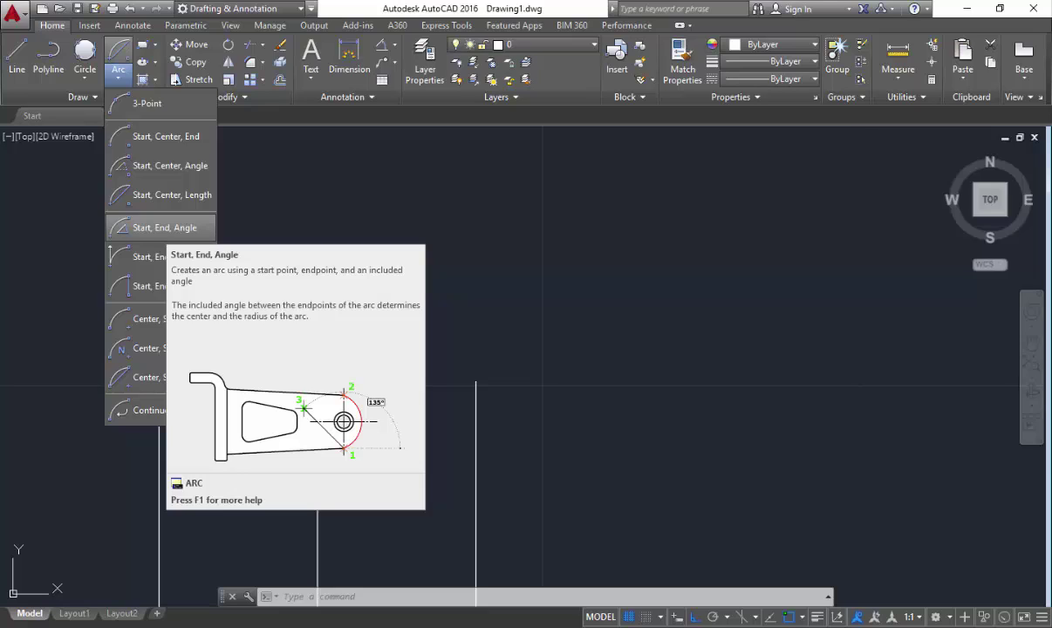
left_click(162, 226)
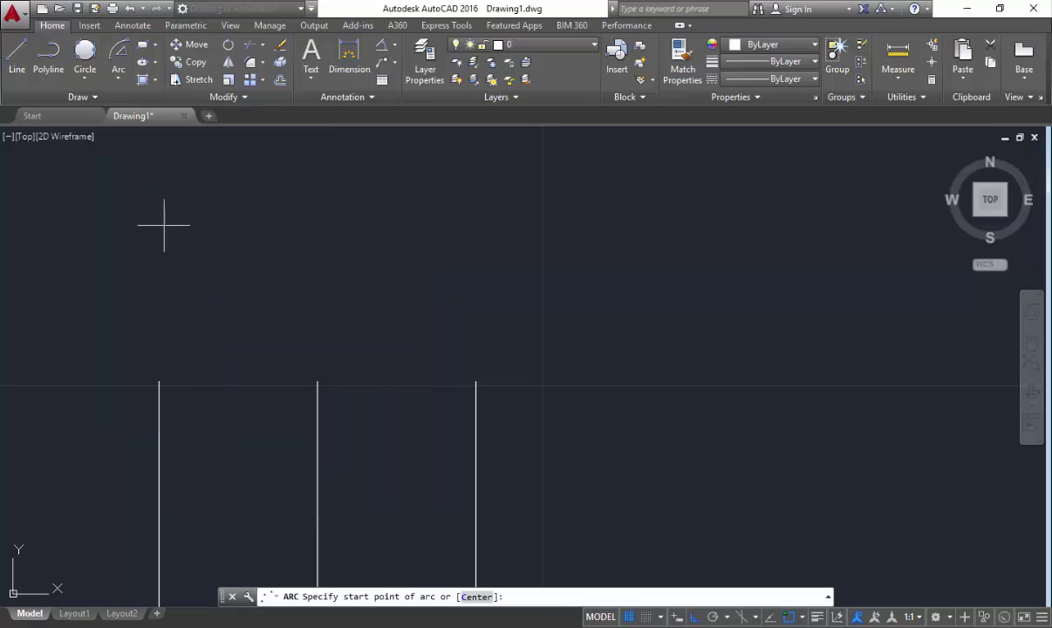
left_click(475, 381)
left_click(158, 381)
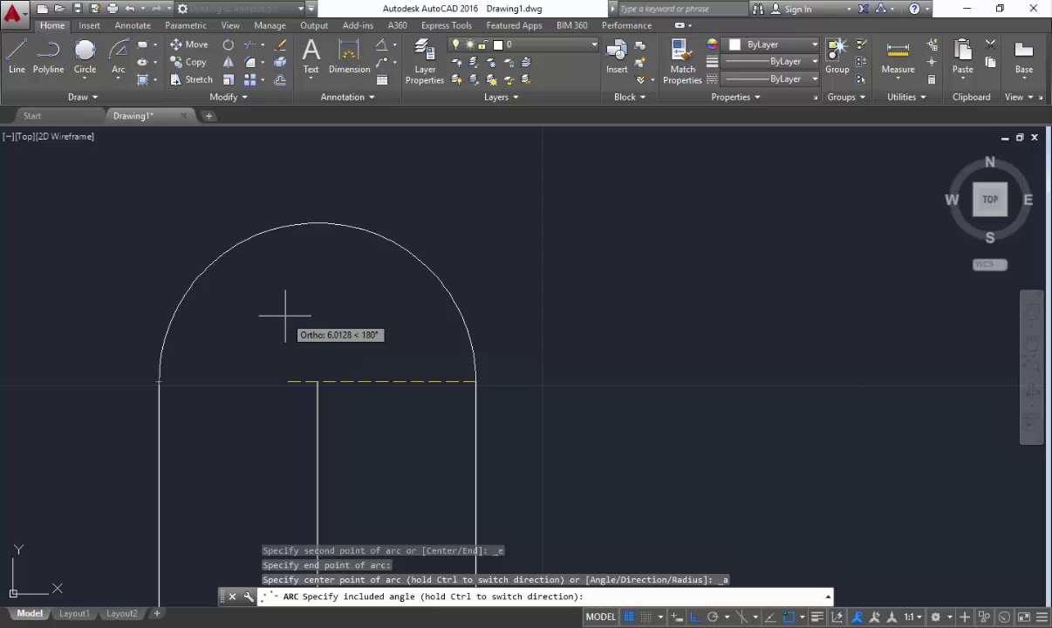
type("180")
key("Return")
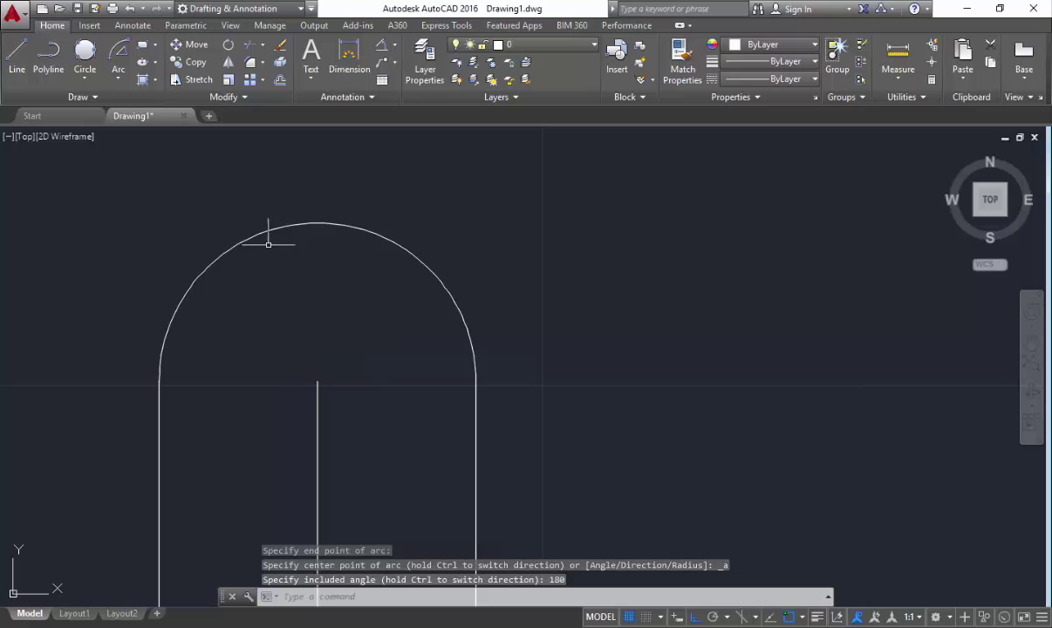
left_click(407, 324)
left_click(277, 129)
type("E")
key("Return")
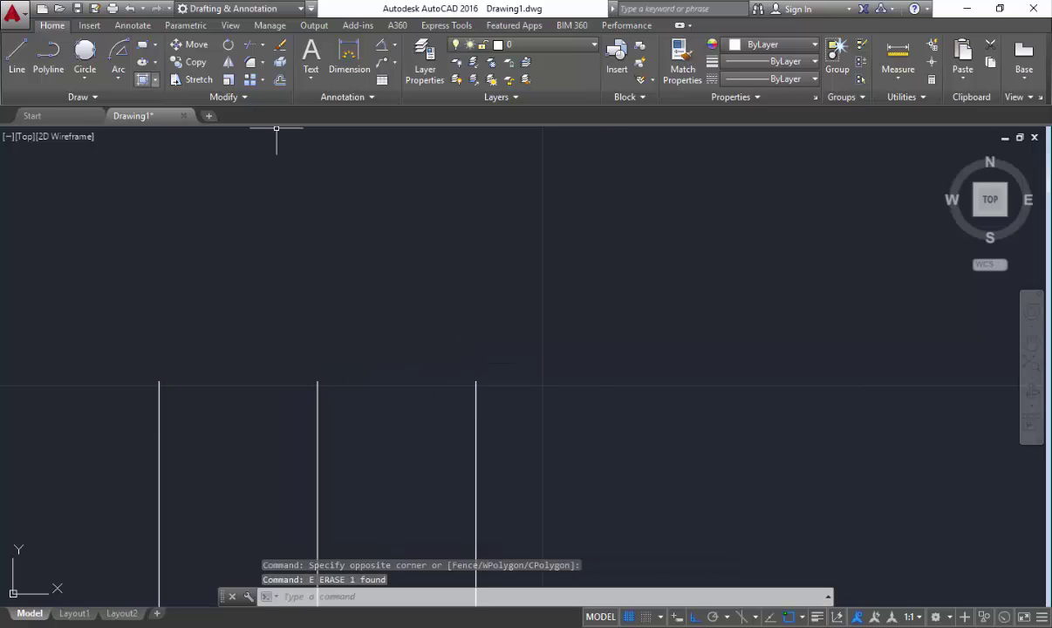
Start a Start, End, Direction arc between the outer line tops, then cancel it
left_click(118, 77)
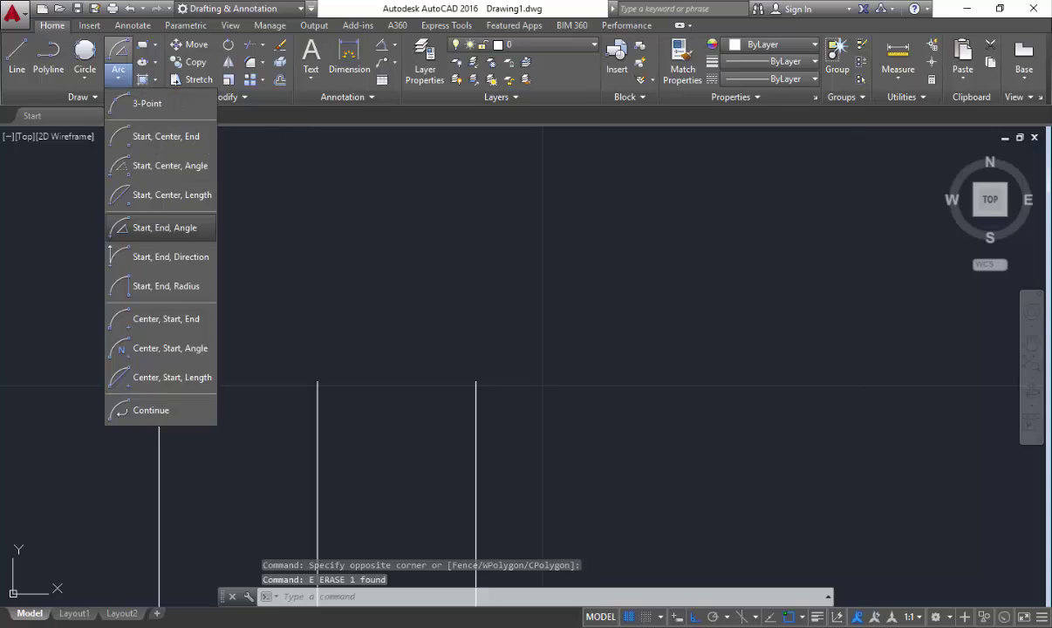
left_click(164, 228)
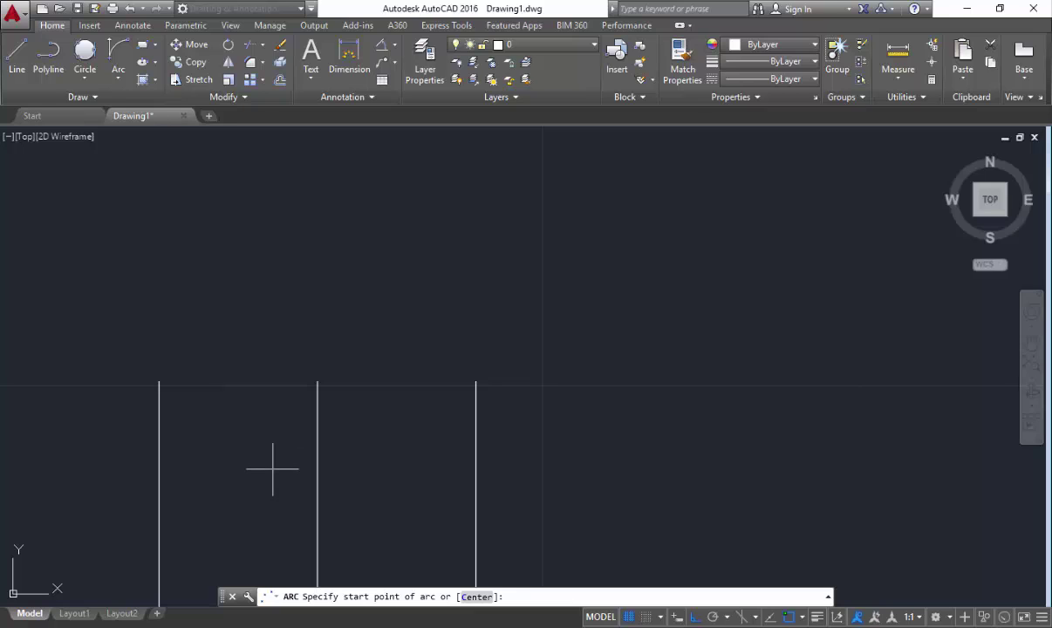
left_click(158, 360)
left_click(475, 360)
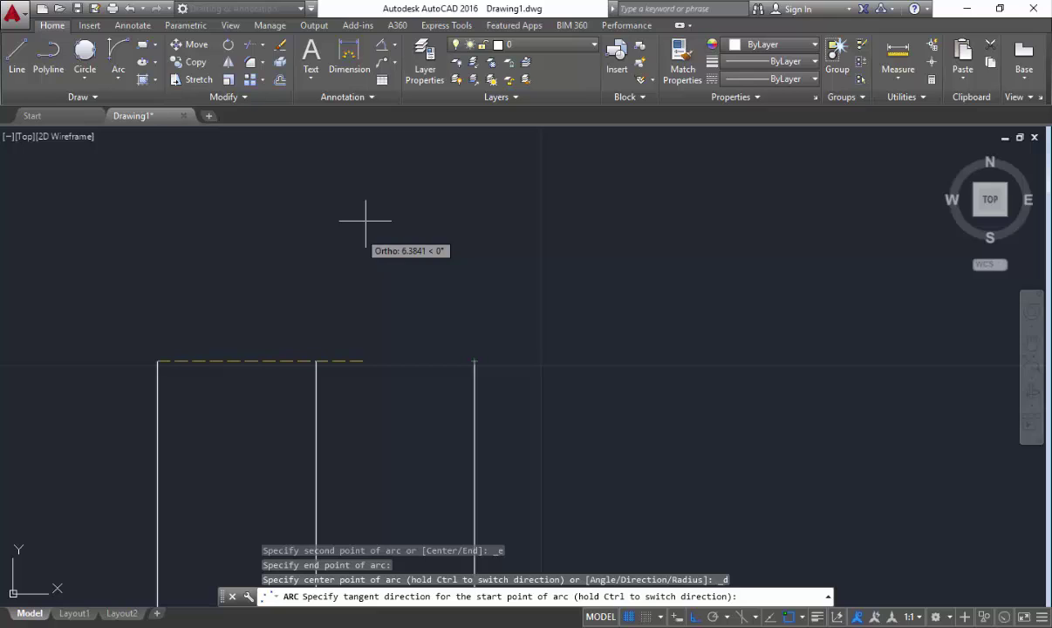
key("Escape")
scroll(367, 352, "down", 4)
right_click(329, 277)
left_click(367, 284)
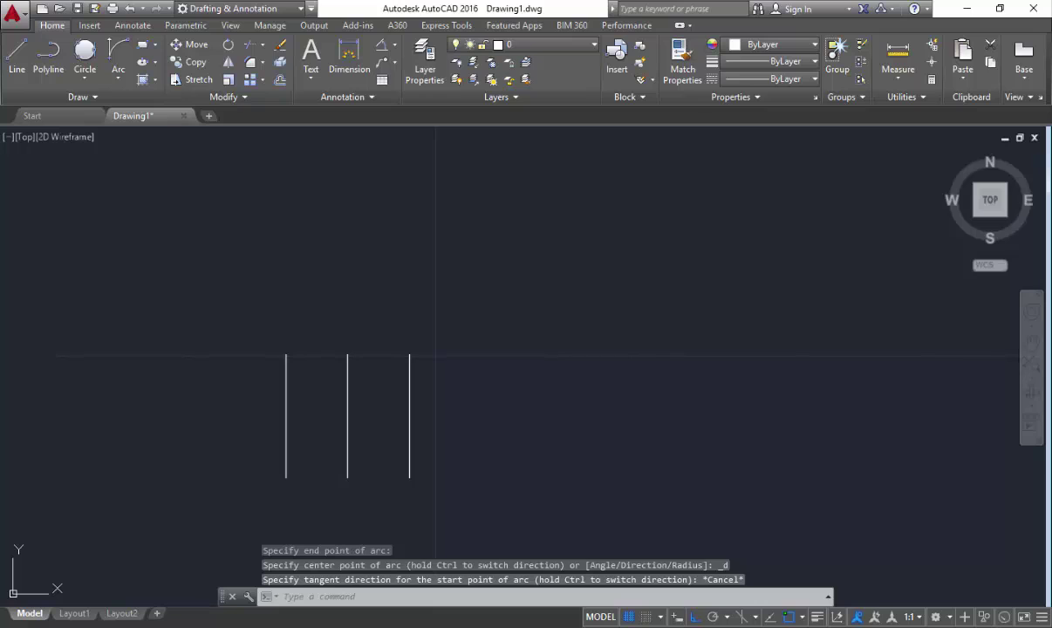
Retry the Start, End, Direction arc with ortho turned off (F8), then cancel it
left_click(119, 79)
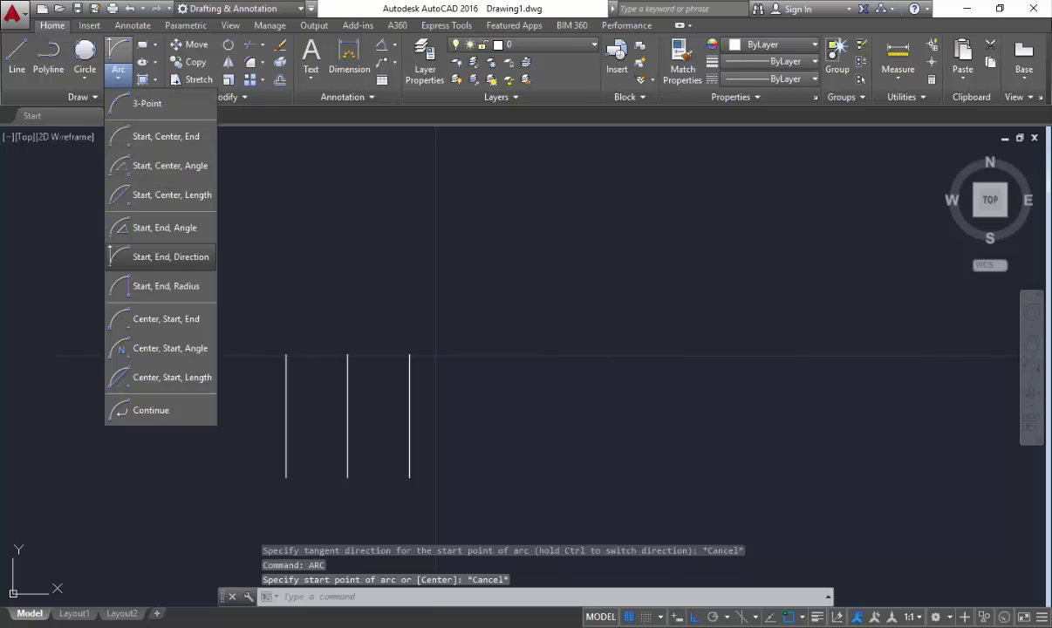
left_click(176, 262)
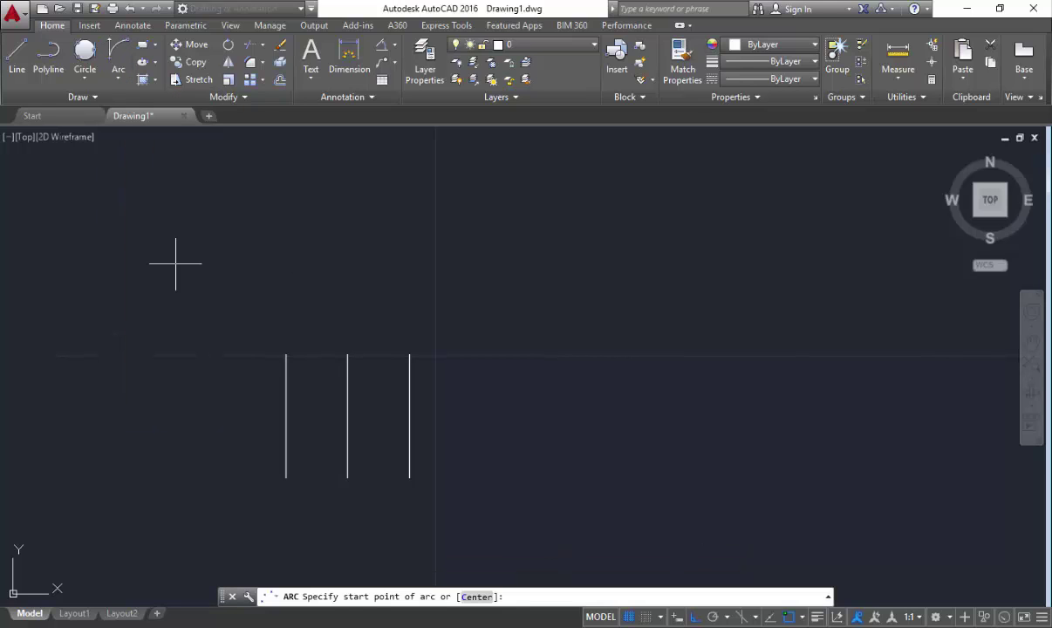
left_click(285, 354)
left_click(410, 354)
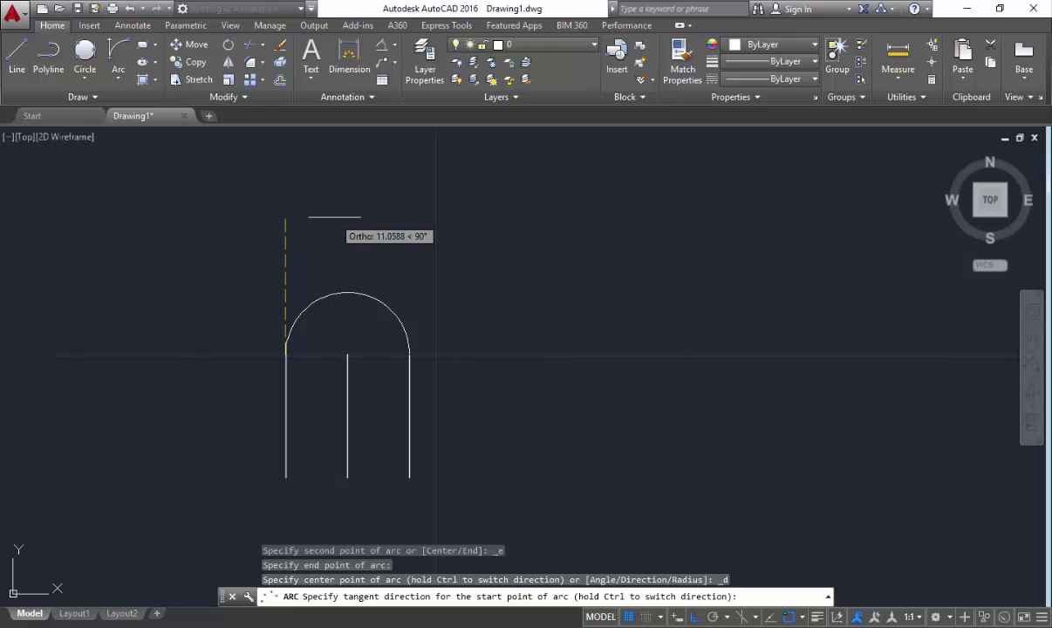
scroll(366, 463, "up", 4)
key("F8")
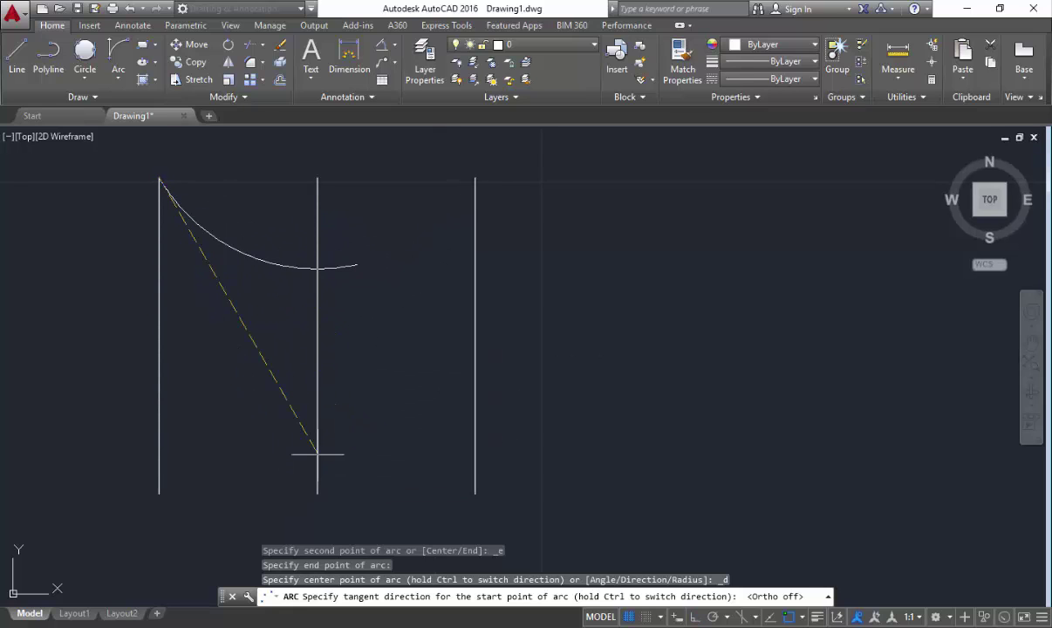
key("Escape")
scroll(317, 454, "down", 4)
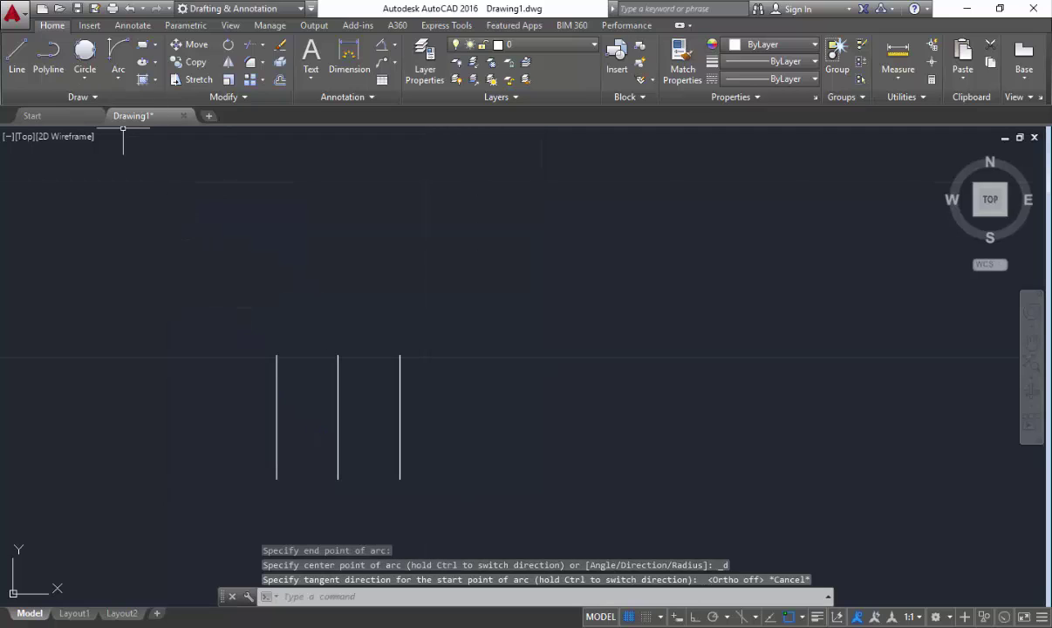
left_click(118, 75)
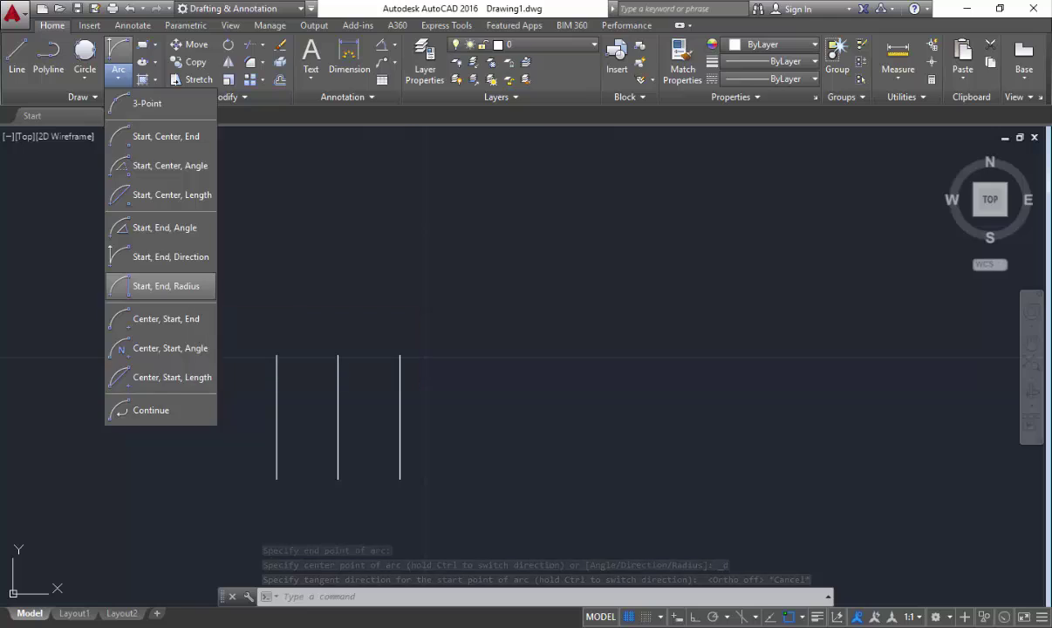
left_click(166, 287)
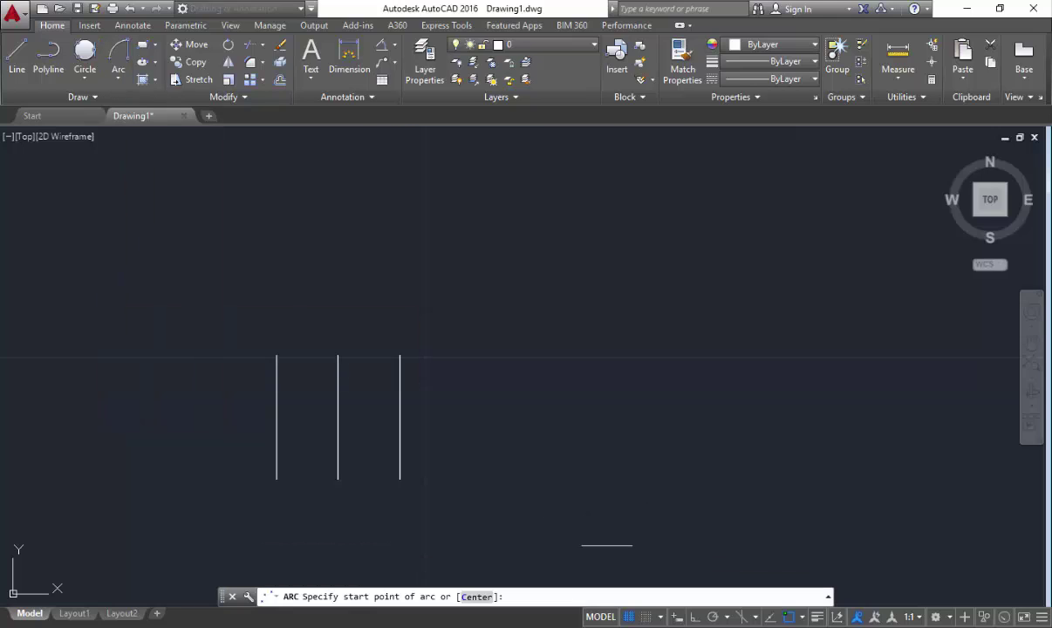
scroll(381, 384, "up", 2)
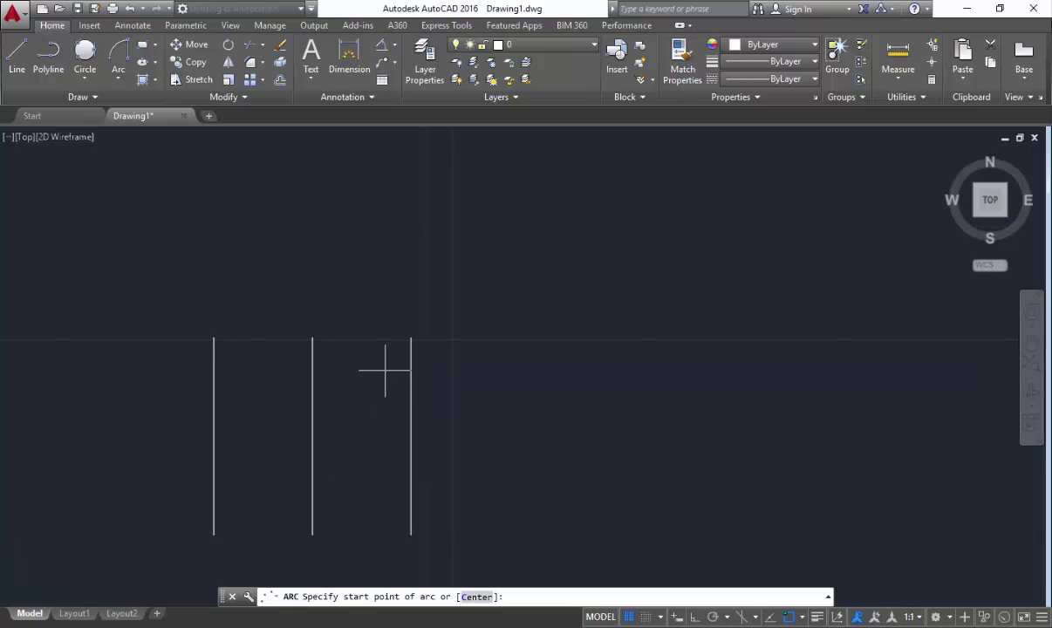
scroll(385, 370, "up", 2)
left_click(325, 360)
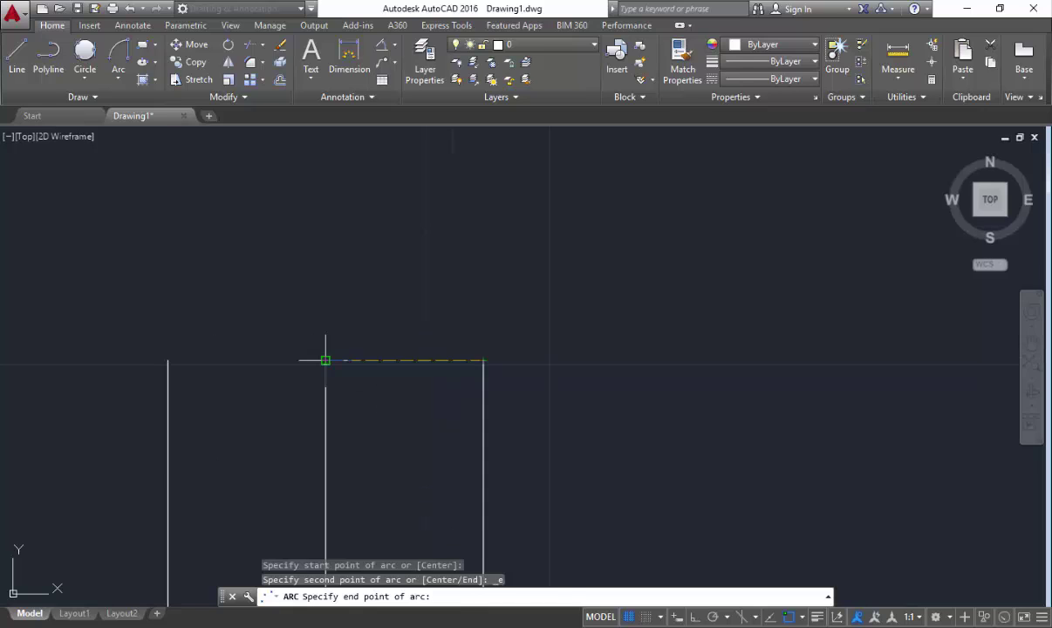
left_click(484, 359)
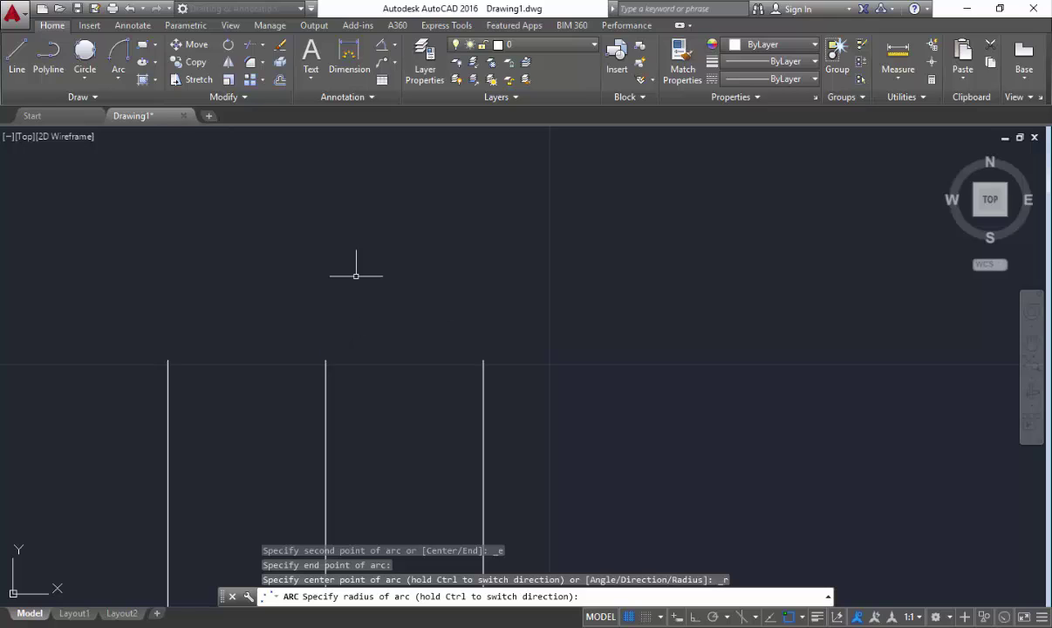
key("Escape")
key("Escape")
left_click(118, 77)
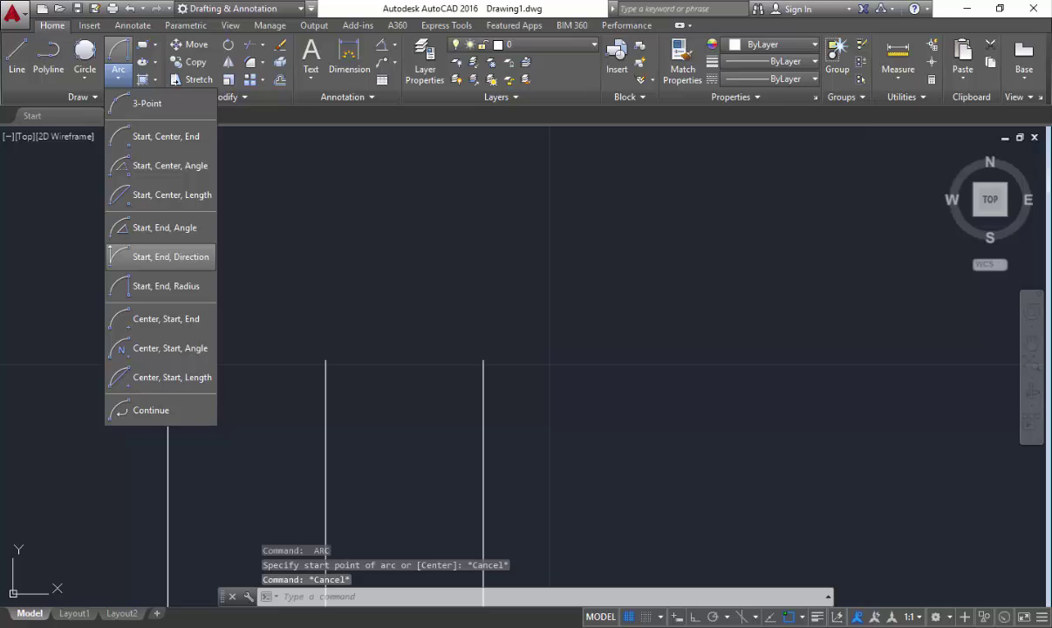
left_click(165, 286)
left_click(483, 360)
left_click(326, 360)
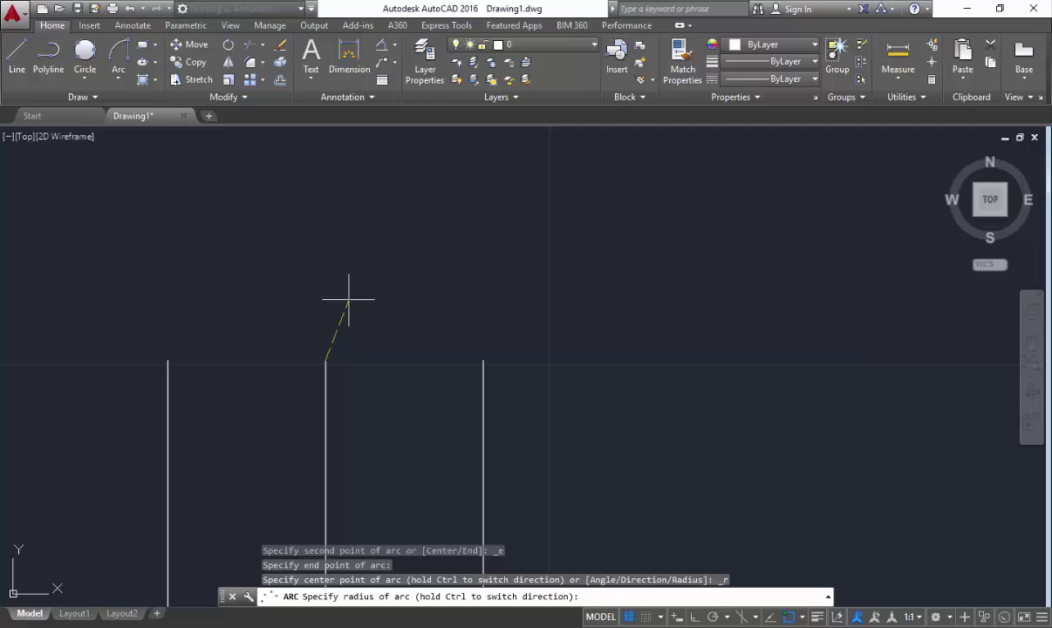
type("2.5")
key("Return")
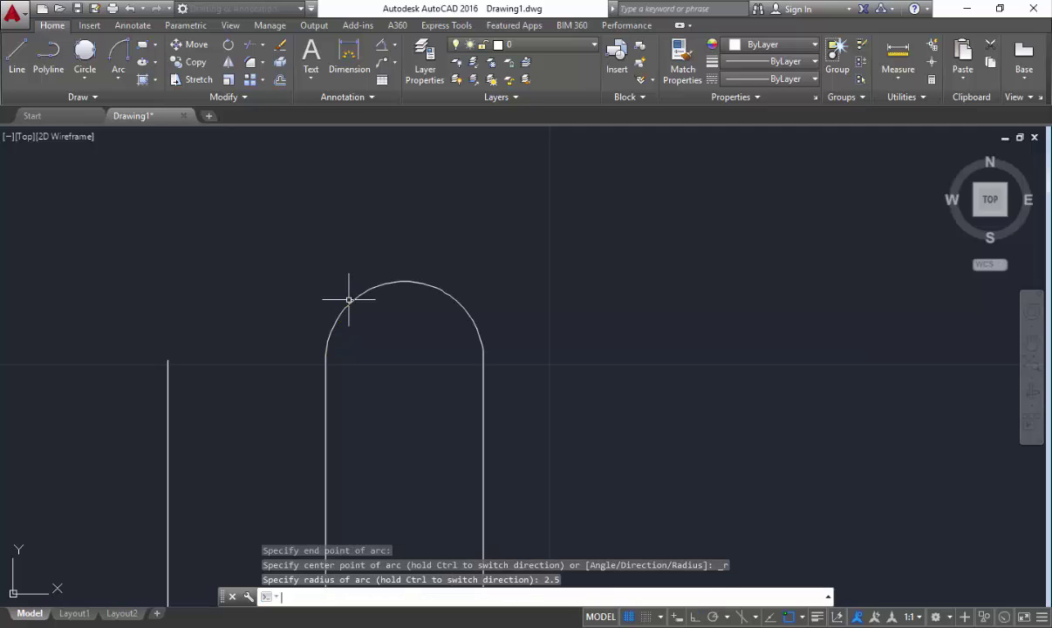
left_click(388, 298)
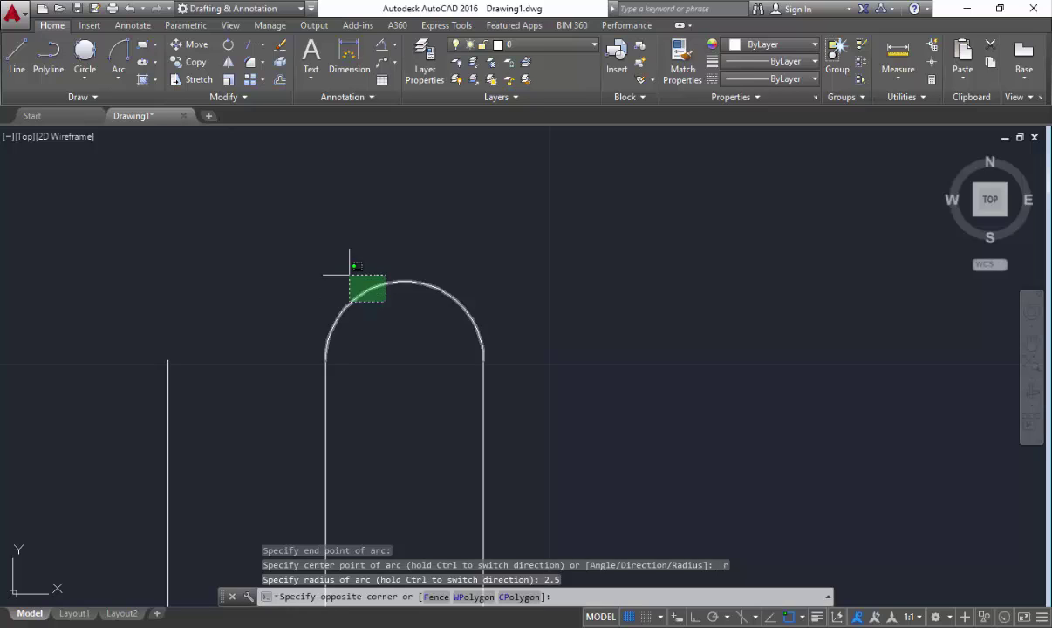
left_click(350, 274)
key("Delete")
type("e")
key("Return")
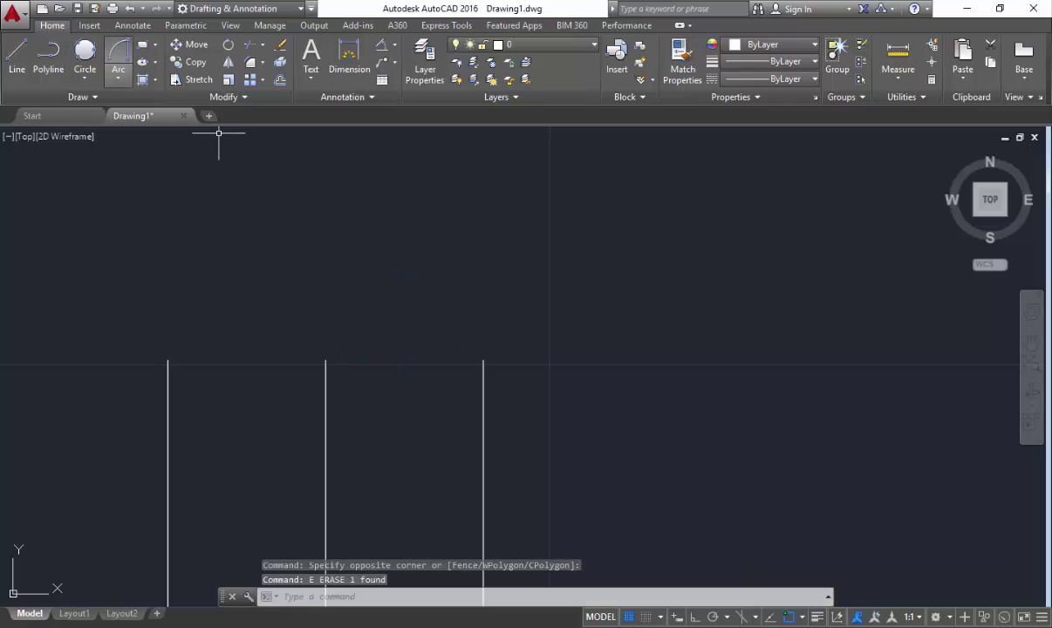
left_click(118, 75)
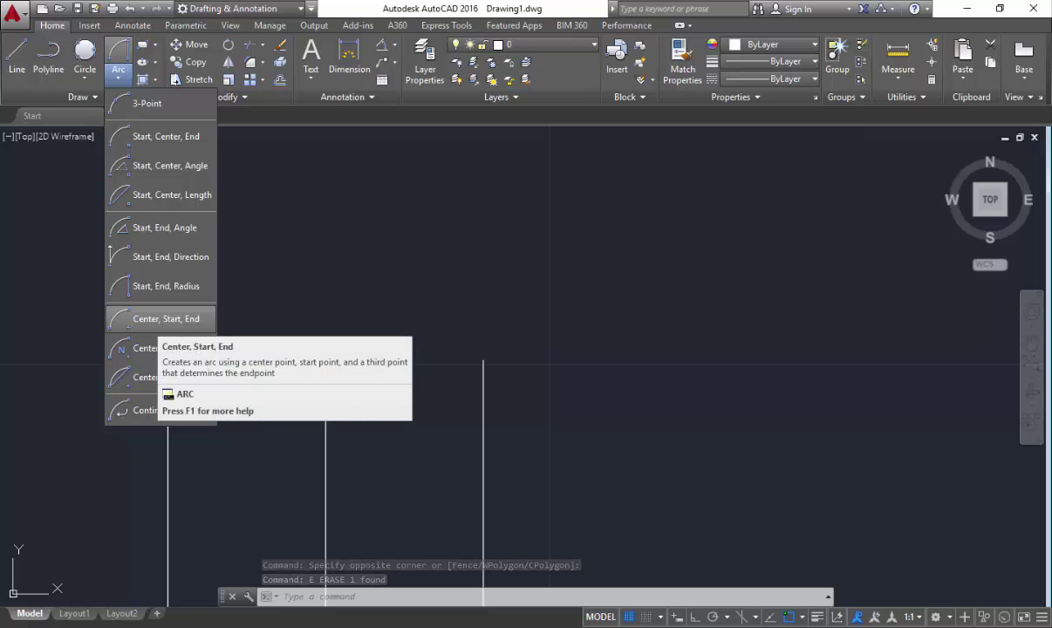
left_click(166, 318)
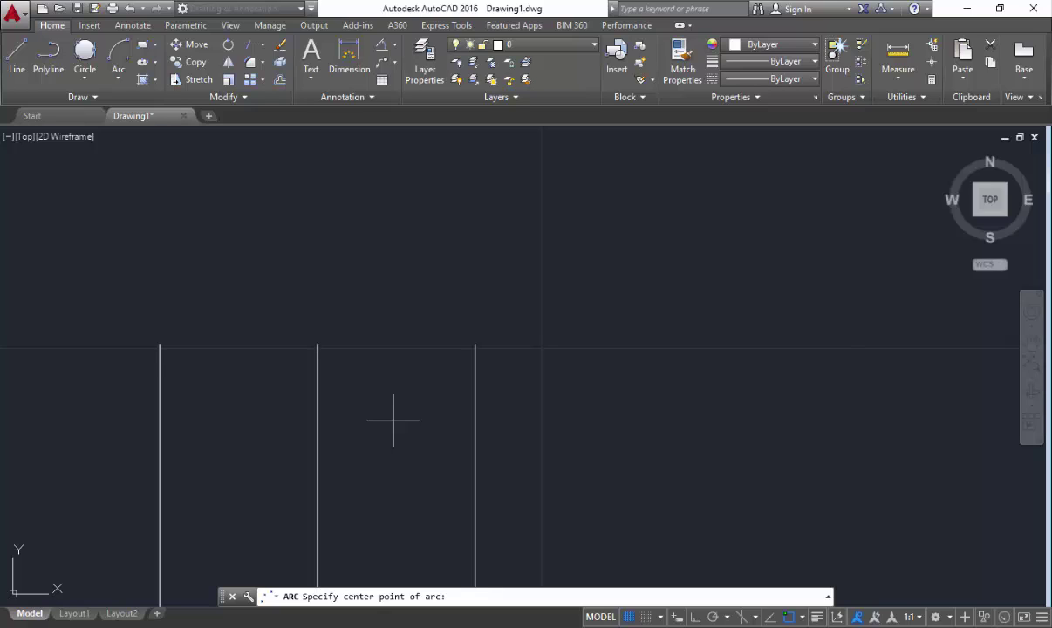
left_click(317, 344)
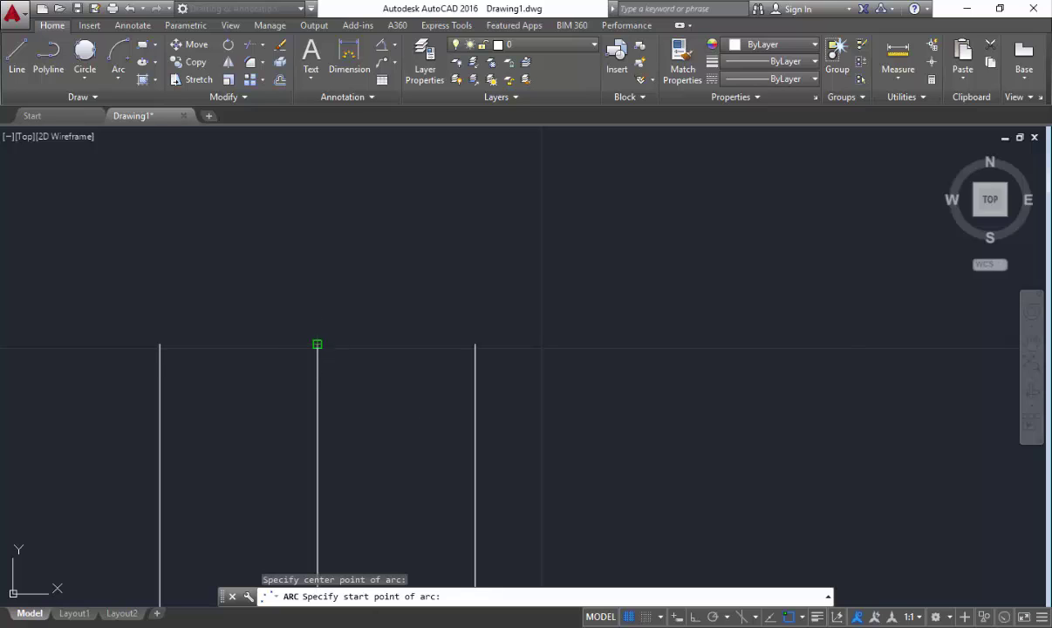
left_click(475, 344)
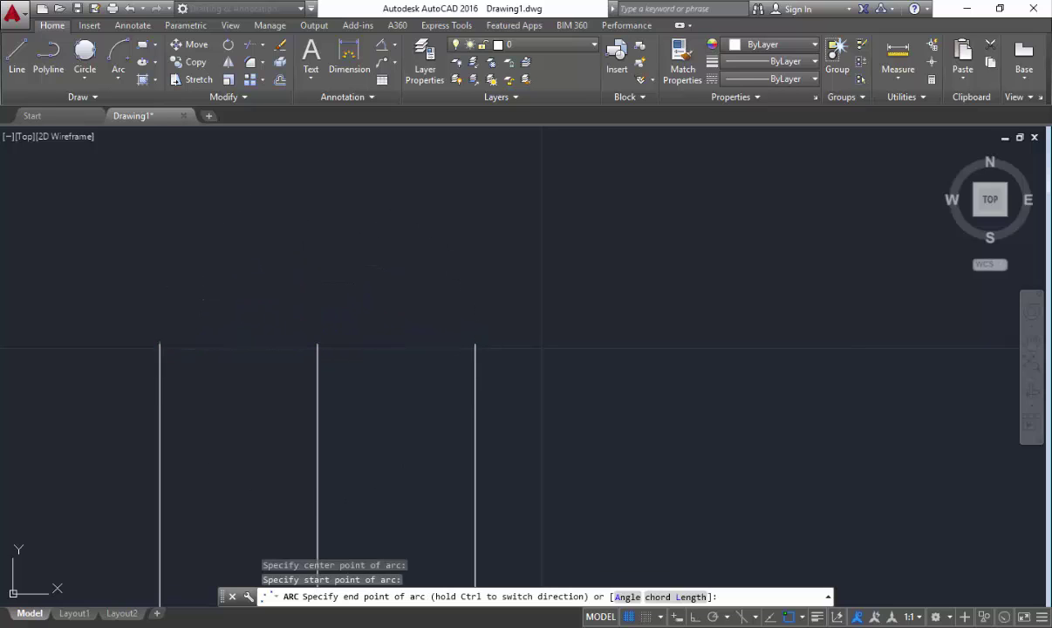
left_click(159, 343)
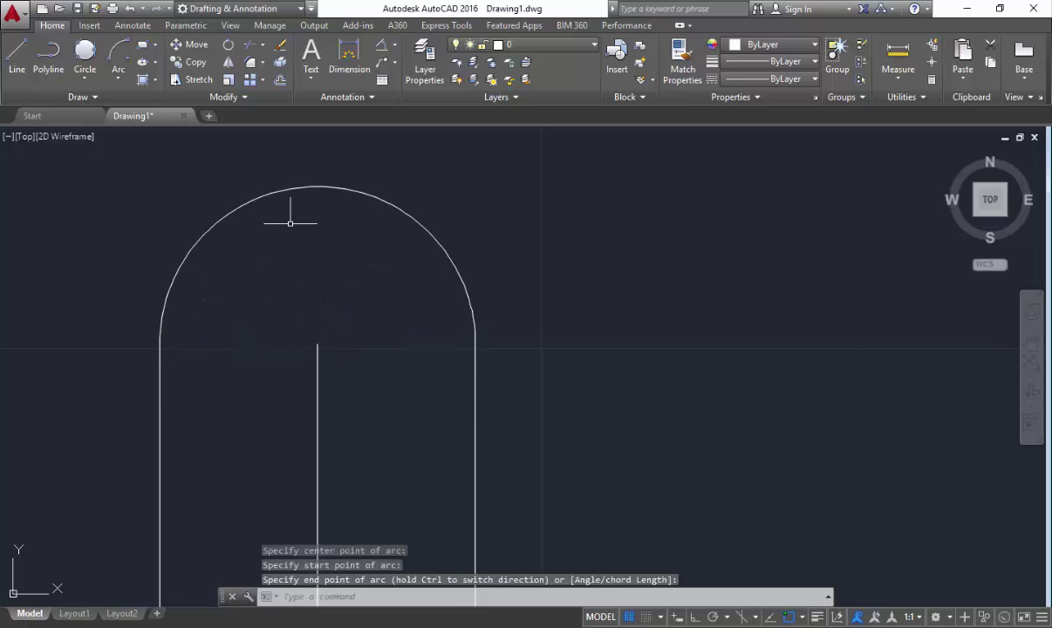
left_click(261, 269)
left_click(214, 169)
type("e")
key("Return")
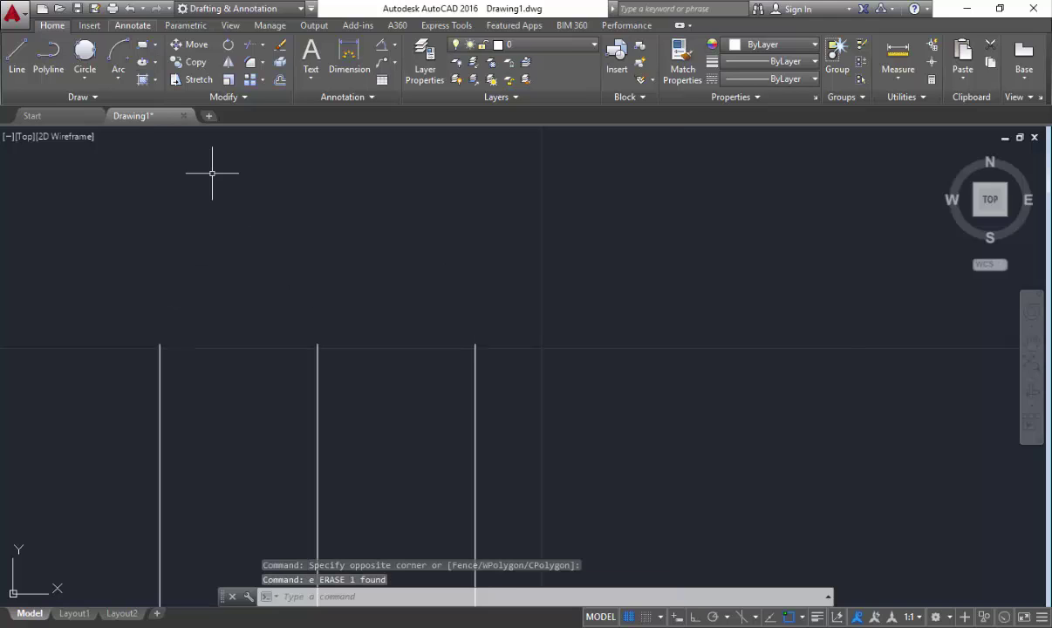
left_click(118, 77)
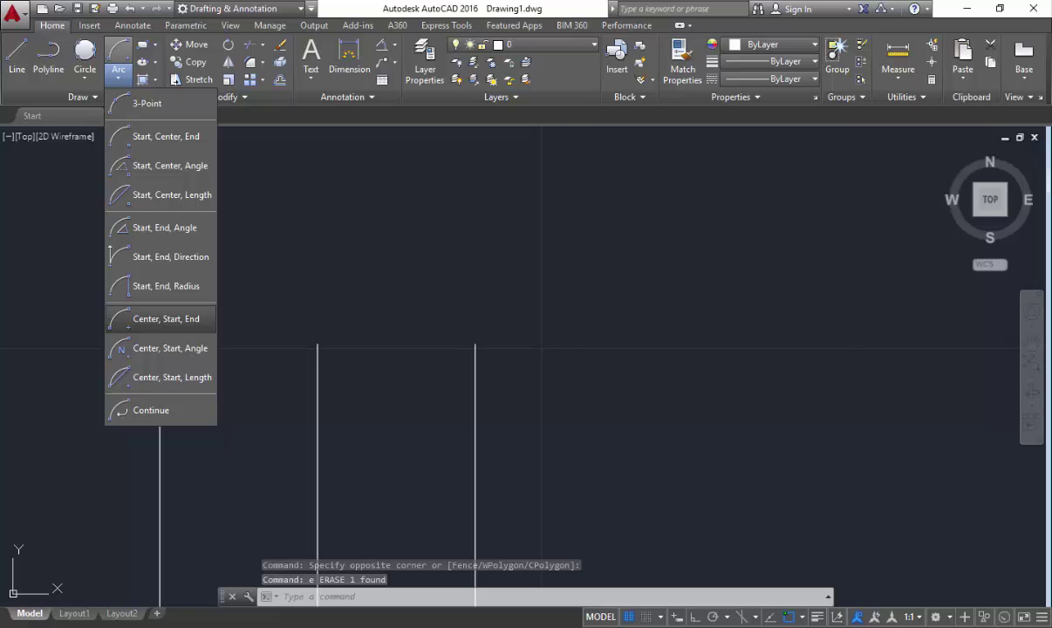
left_click(161, 318)
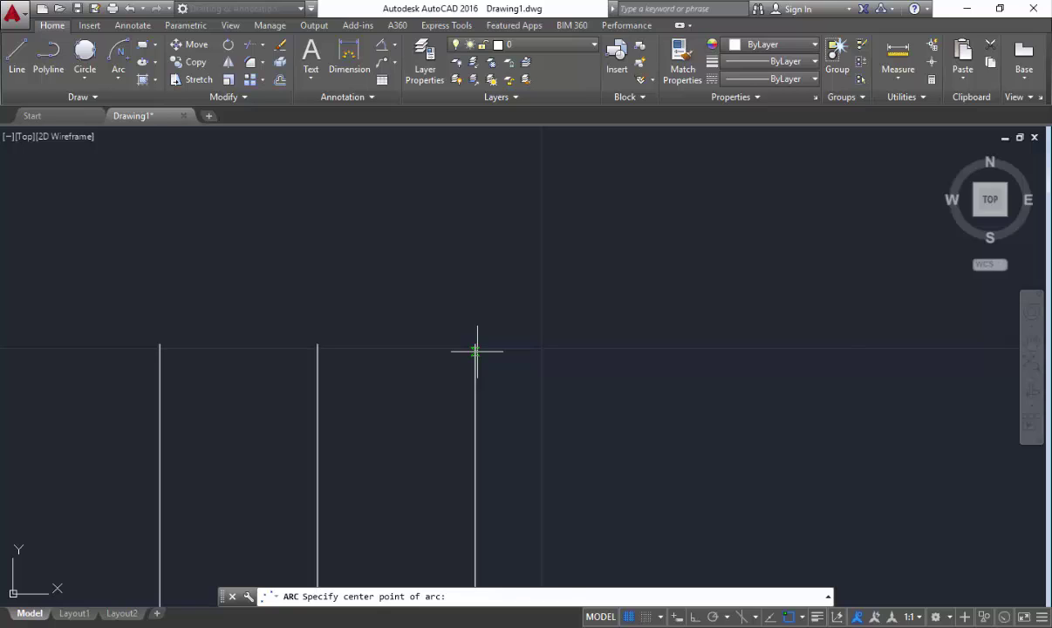
left_click(318, 346)
left_click(475, 350)
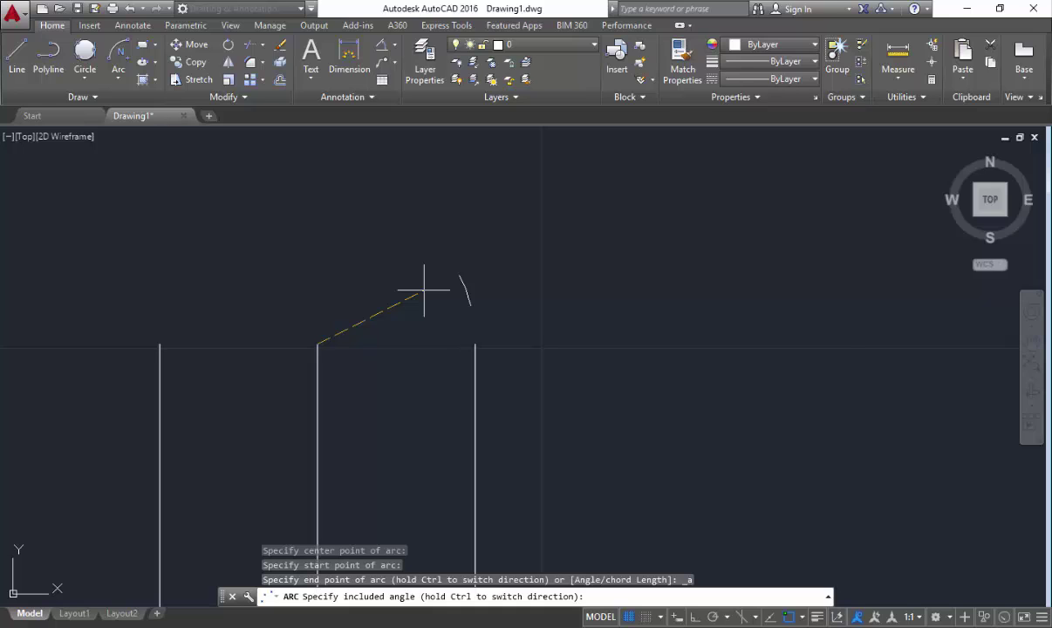
type("90")
key("Return")
left_click(394, 254)
left_click(344, 201)
type("e")
key("Return")
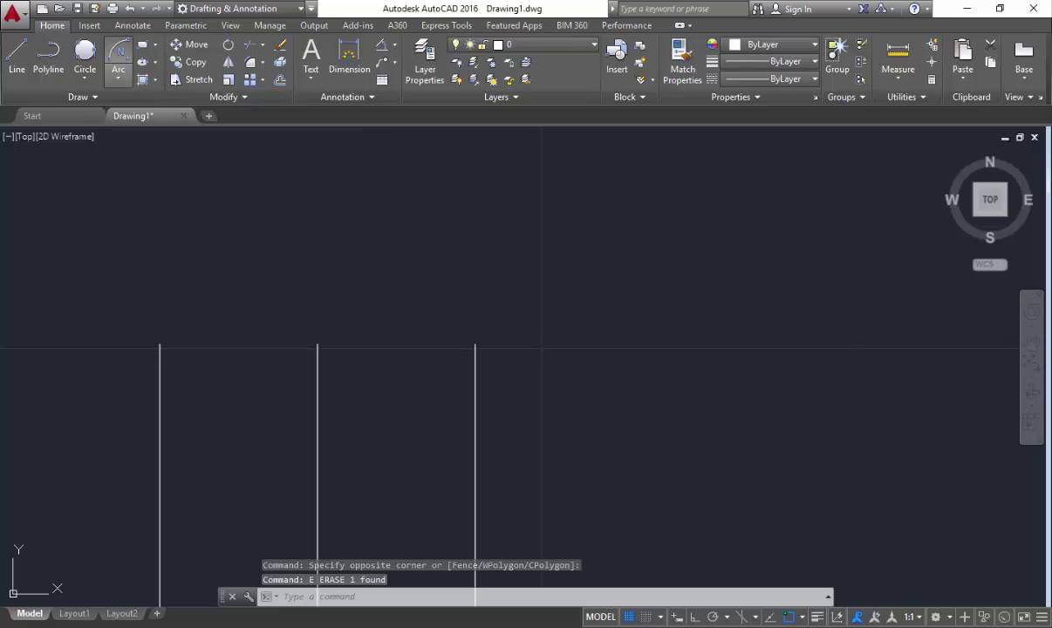
left_click(119, 72)
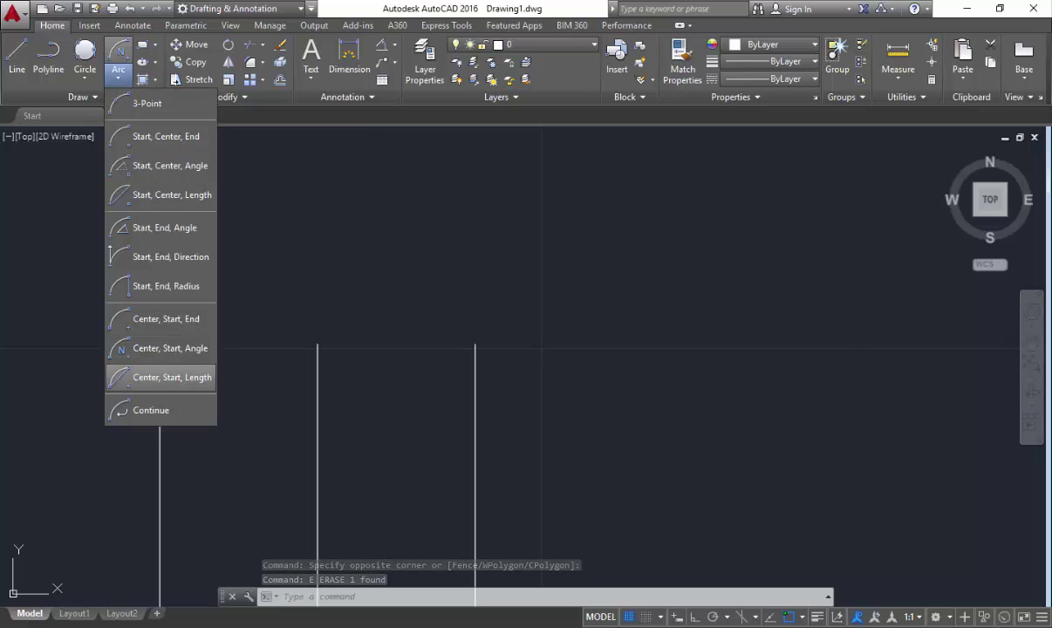
Start a Center, Start, Length arc: centre at middle top, start at right top, chord length 5
left_click(174, 375)
left_click(317, 345)
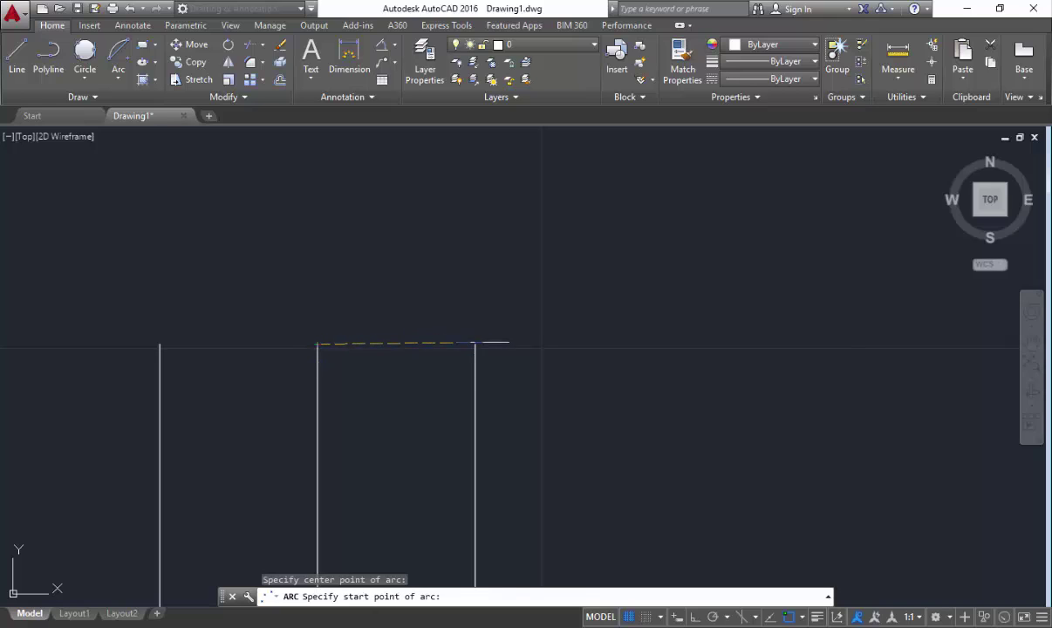
left_click(476, 343)
type("5")
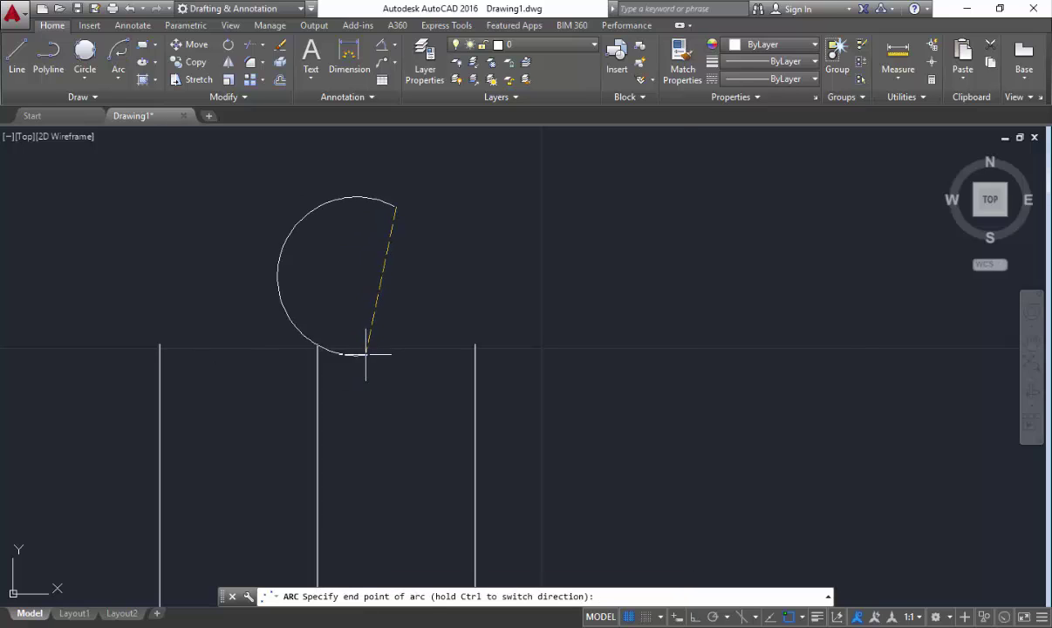
scroll(364, 357, "down", 2)
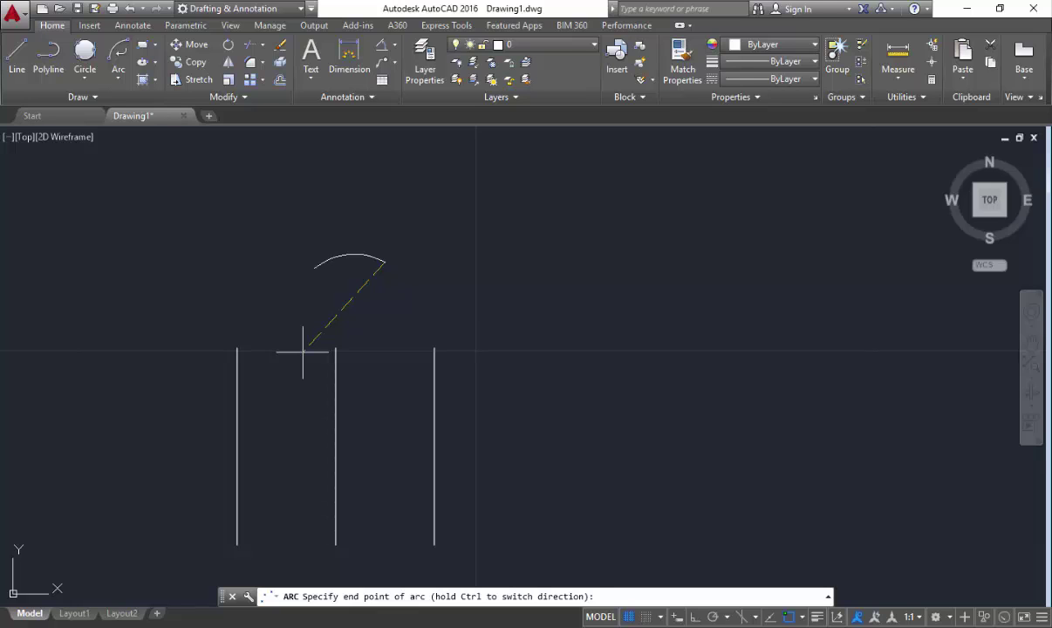
scroll(303, 353, "up", 2)
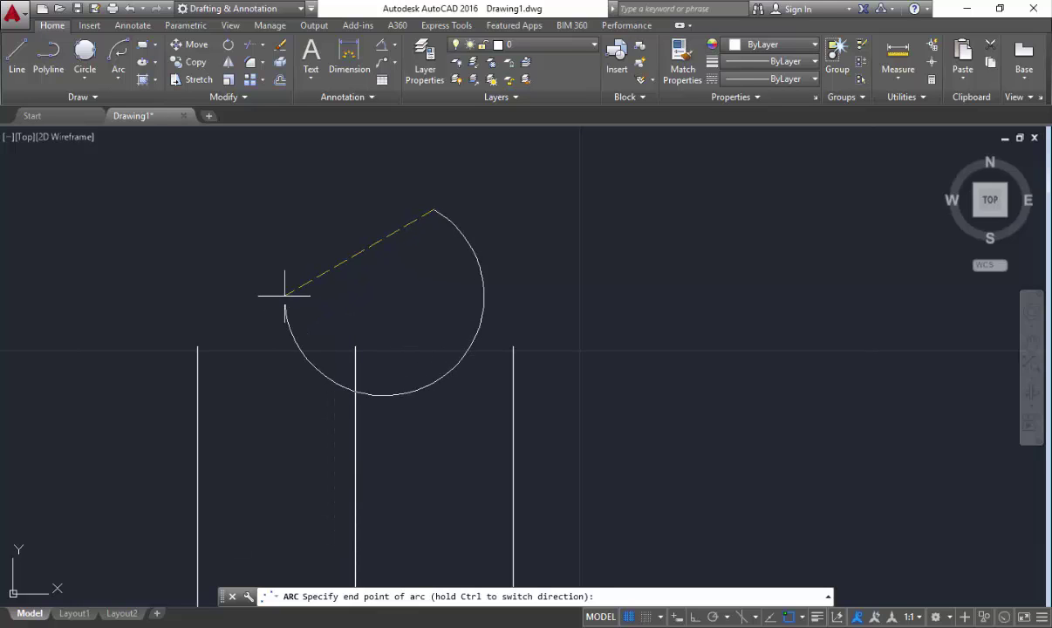